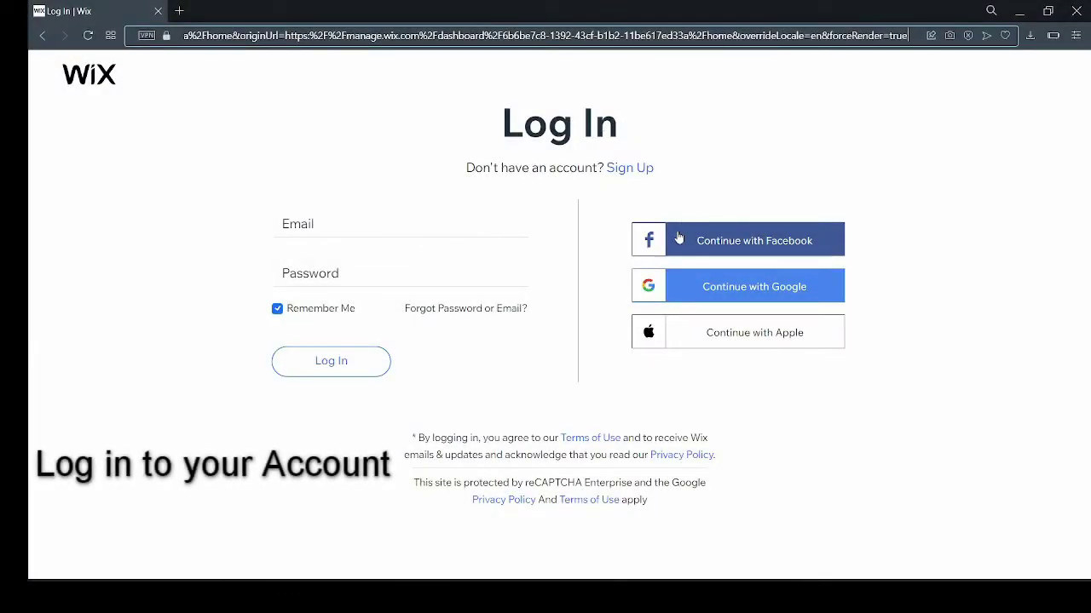
# - Sign in to Wix with a Google account
pyautogui.click(679, 280)
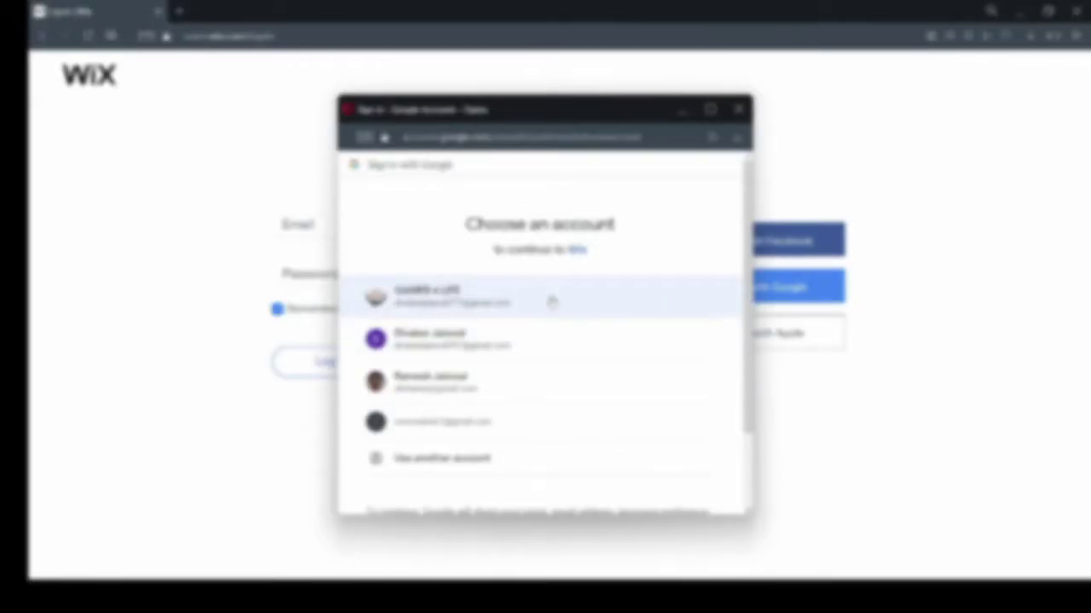
pyautogui.click(552, 300)
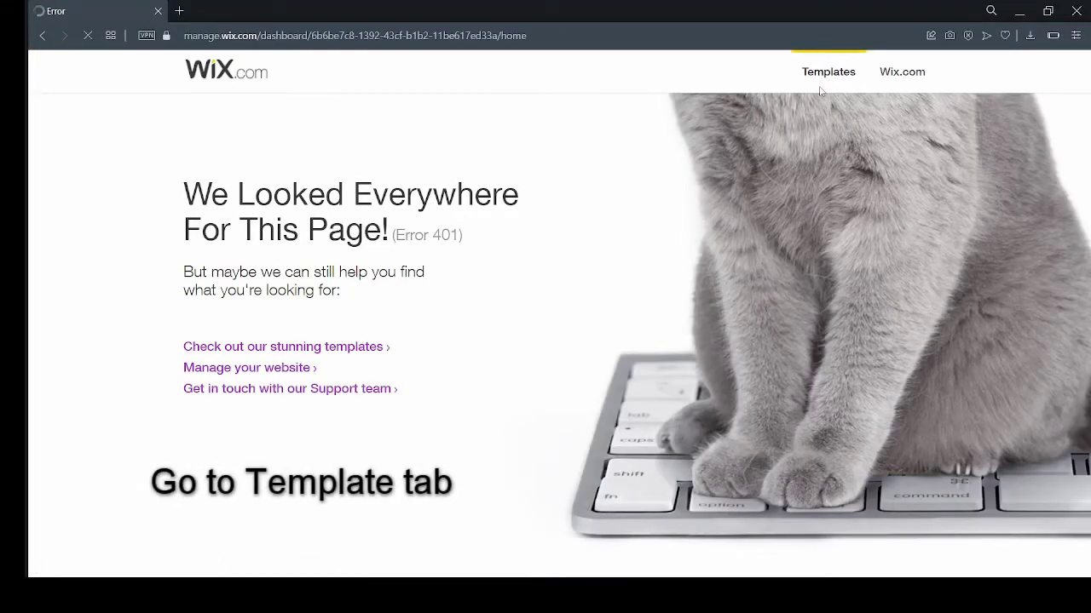
# - Search the Wix template gallery for 'cooking' and browse the results
pyautogui.click(820, 91)
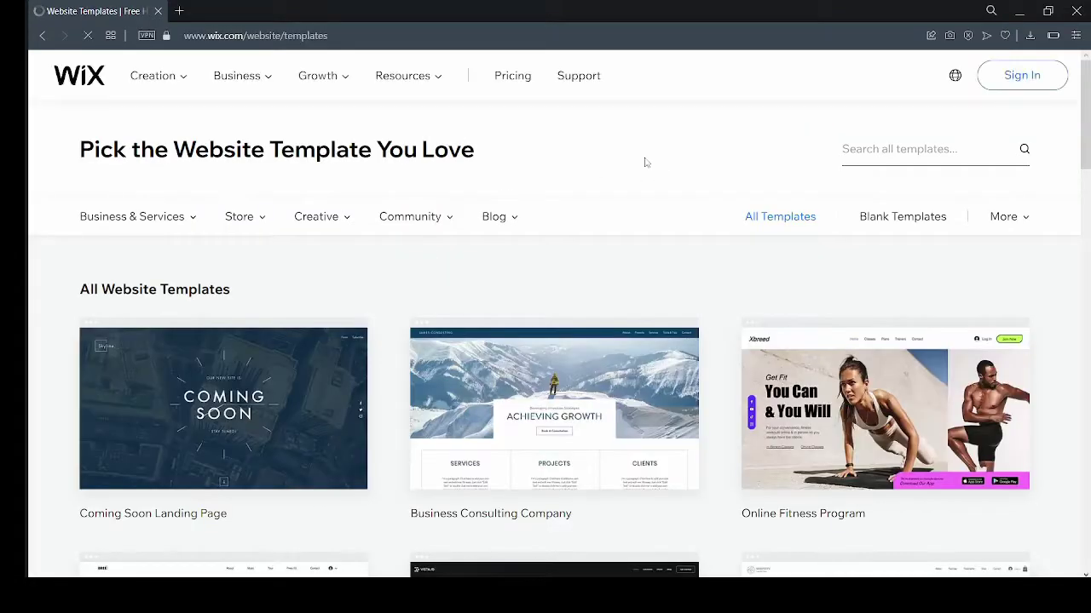
pyautogui.scroll(-1, 655, 178)
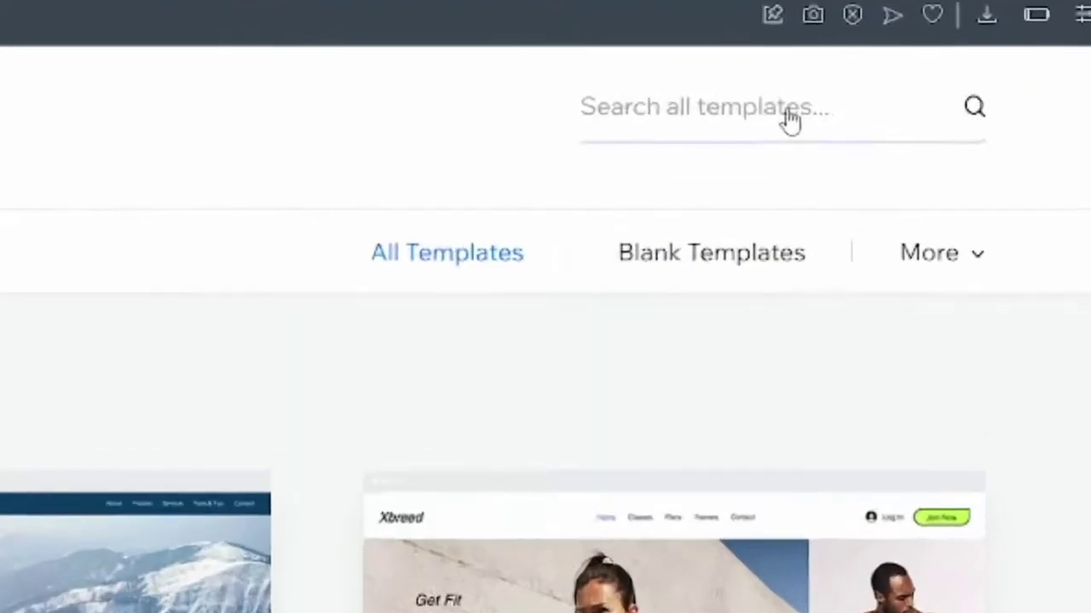
pyautogui.click(937, 82)
pyautogui.write('c')
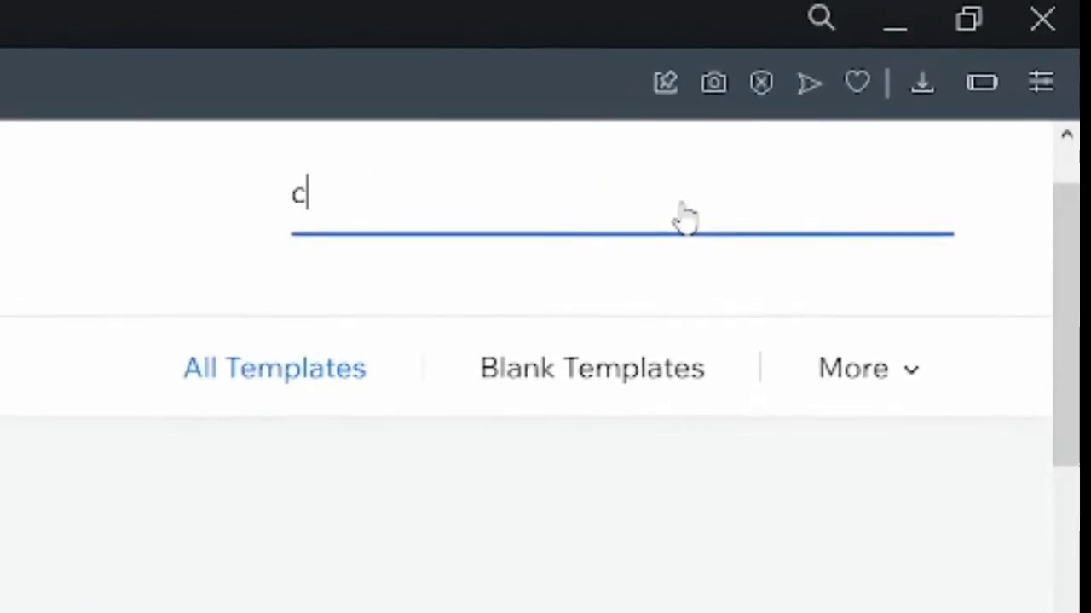
pyautogui.write('ooking')
pyautogui.press('Return')
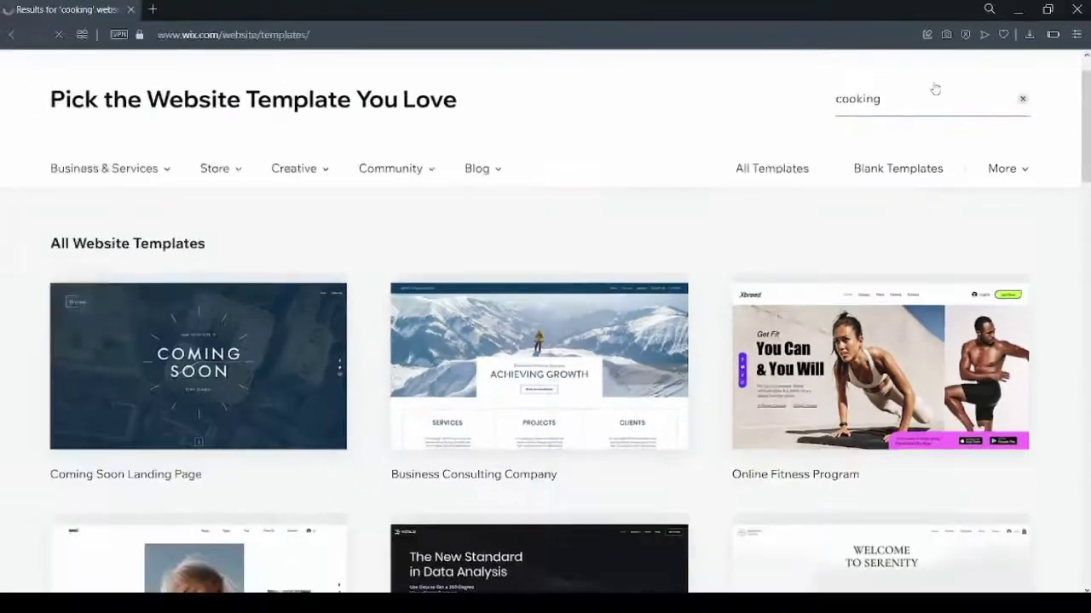
pyautogui.scroll(-1, 852, 153)
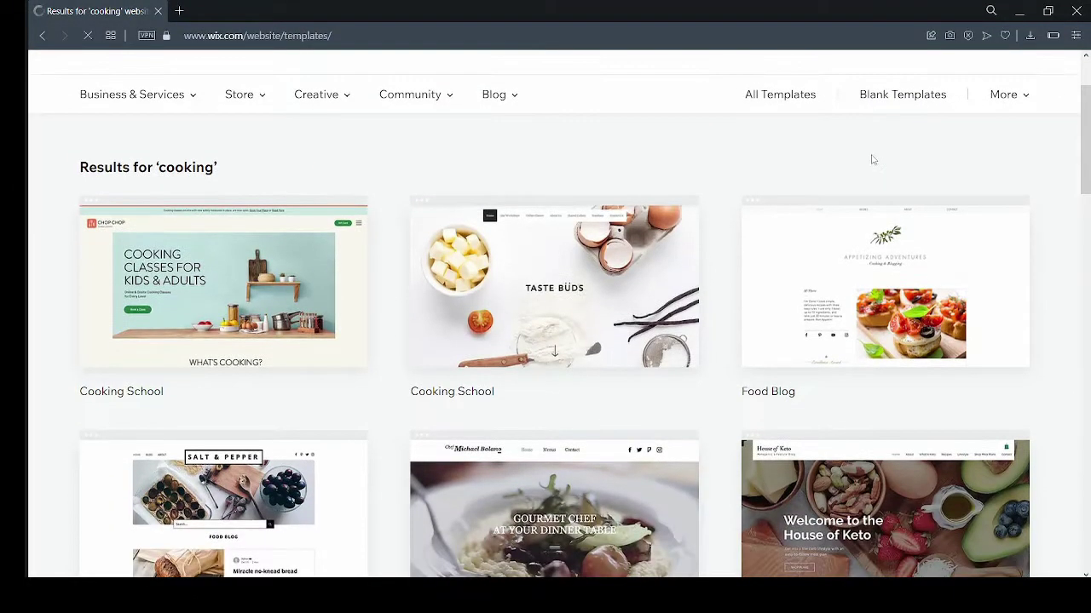
pyautogui.scroll(-2, 963, 159)
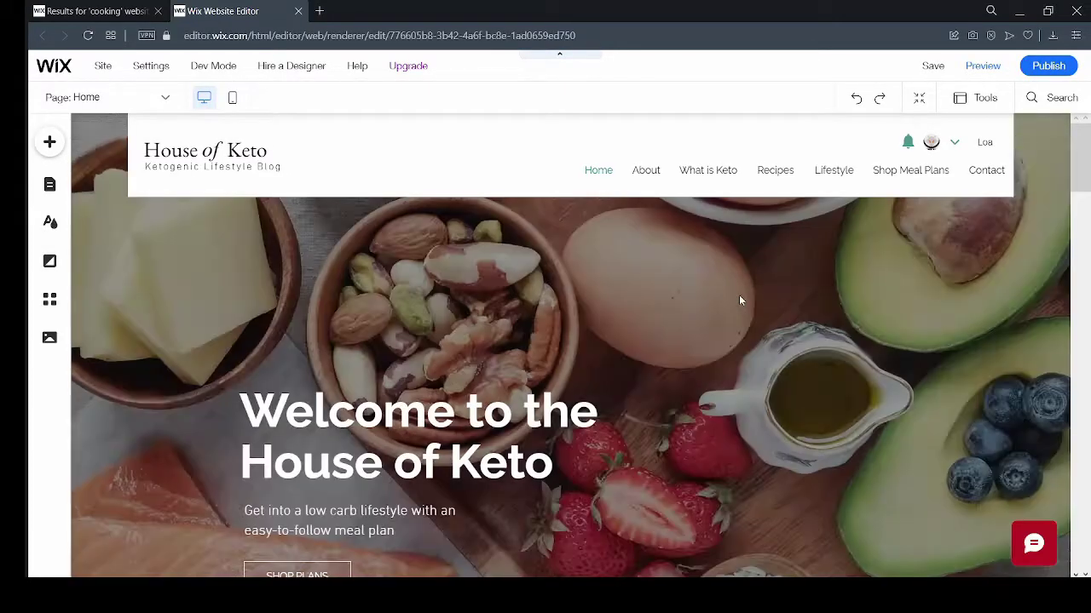
# - Scroll around the House of Keto template in the editor
pyautogui.scroll(-1, 711, 269)
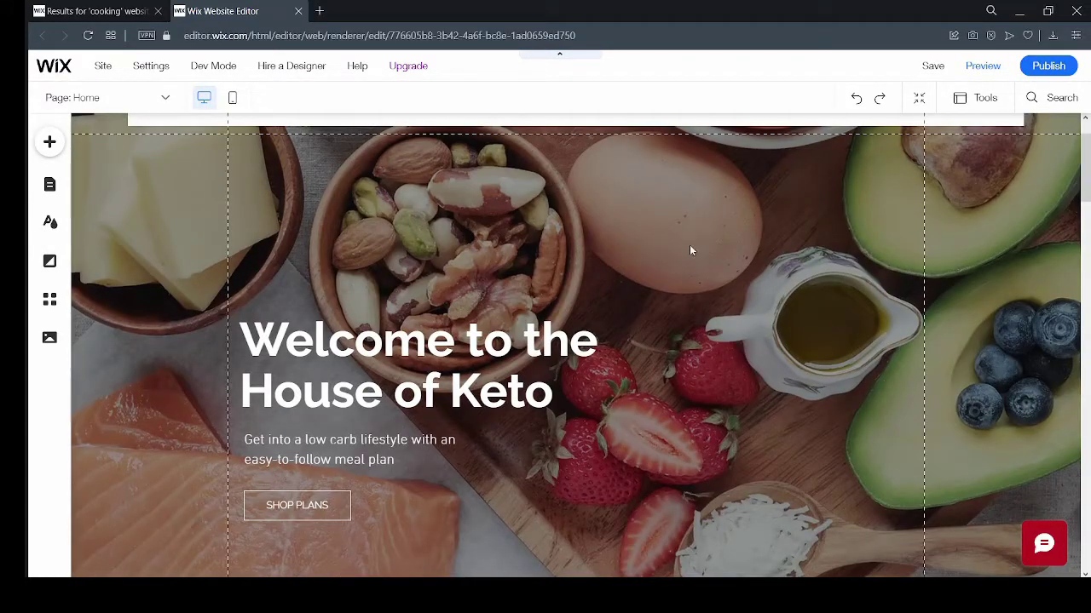
pyautogui.scroll(1, 691, 250)
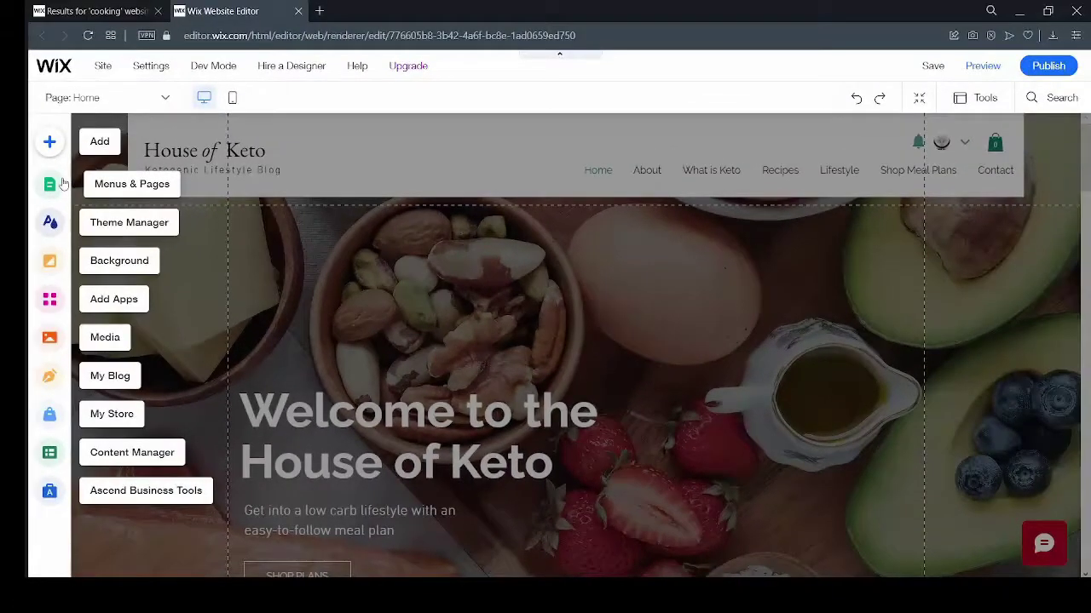
# - Delete the Recipes and Lifestyle pages in Menus & Pages, confirming each deletion
pyautogui.click(93, 188)
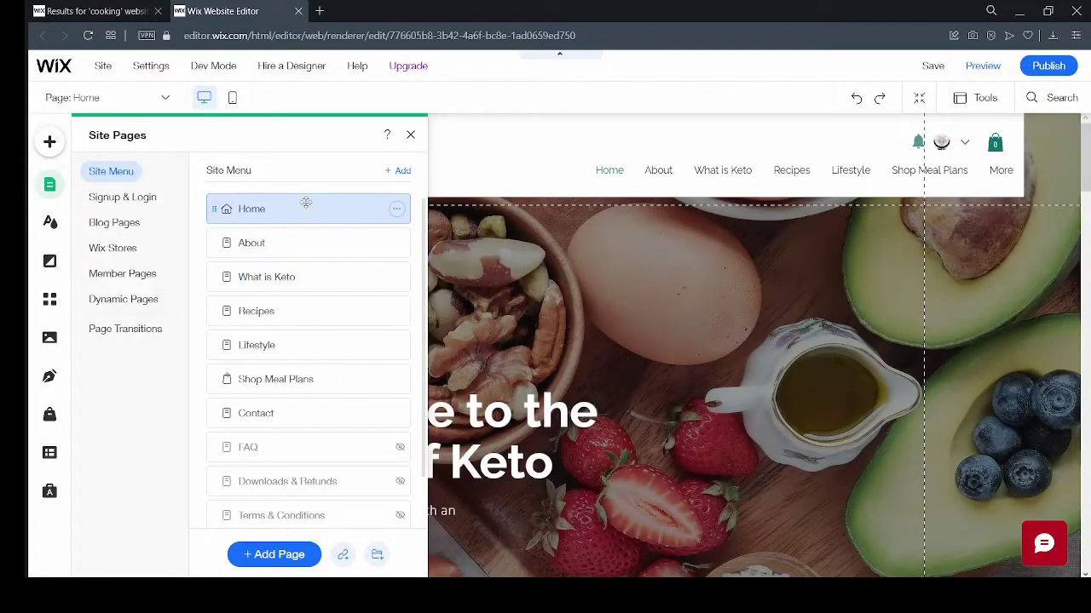
pyautogui.click(320, 244)
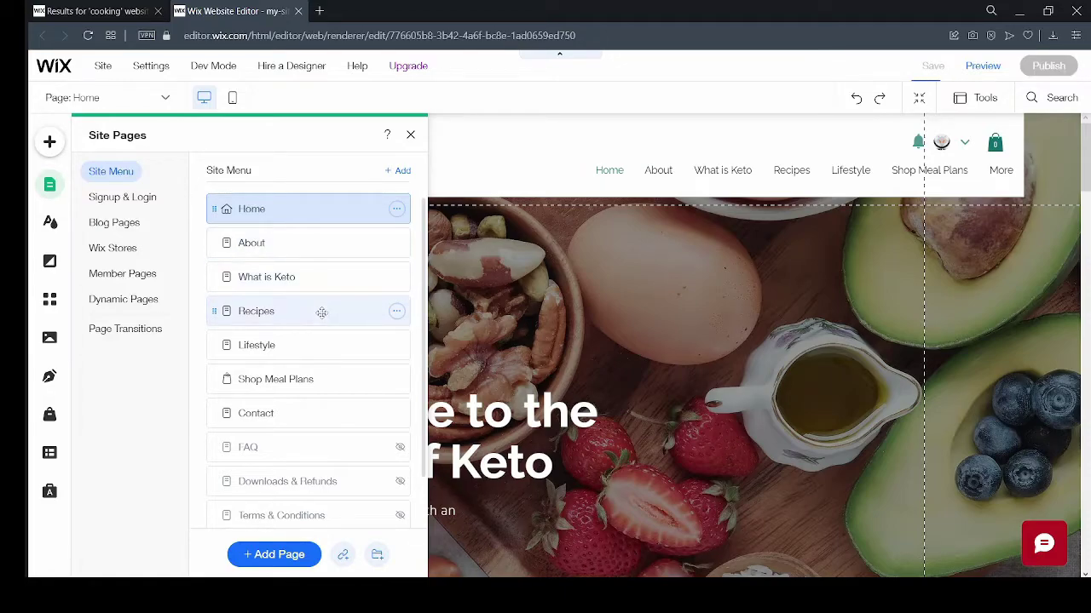
pyautogui.click(397, 312)
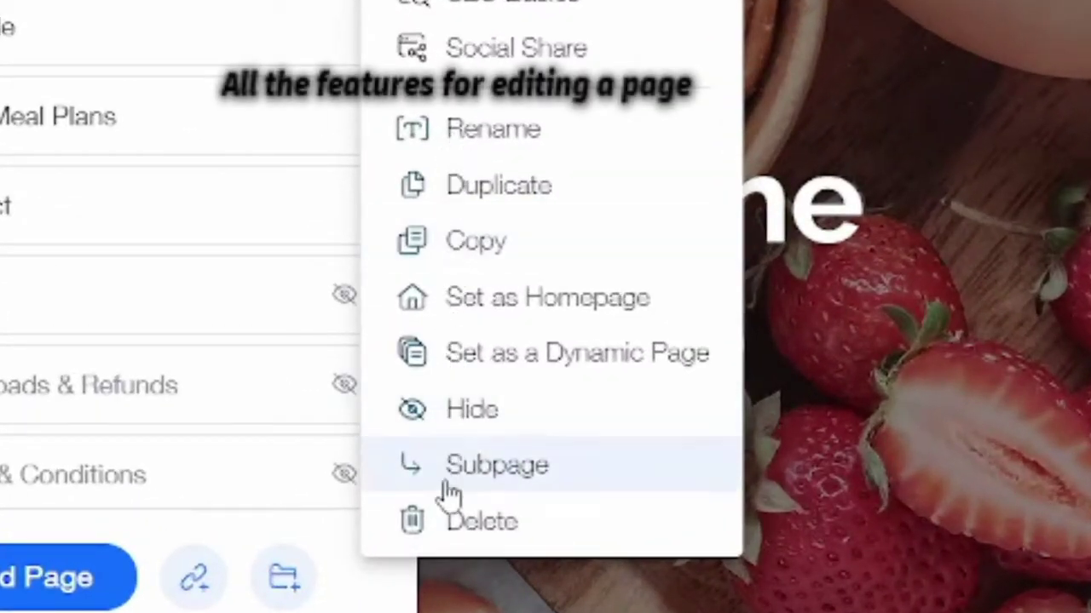
pyautogui.click(443, 529)
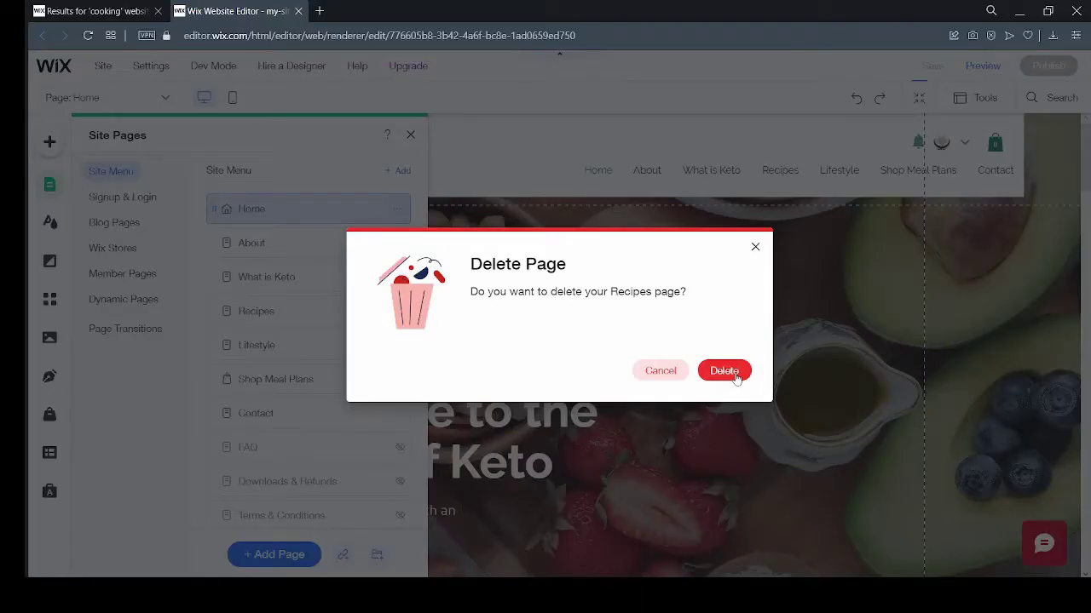
pyautogui.press('Escape')
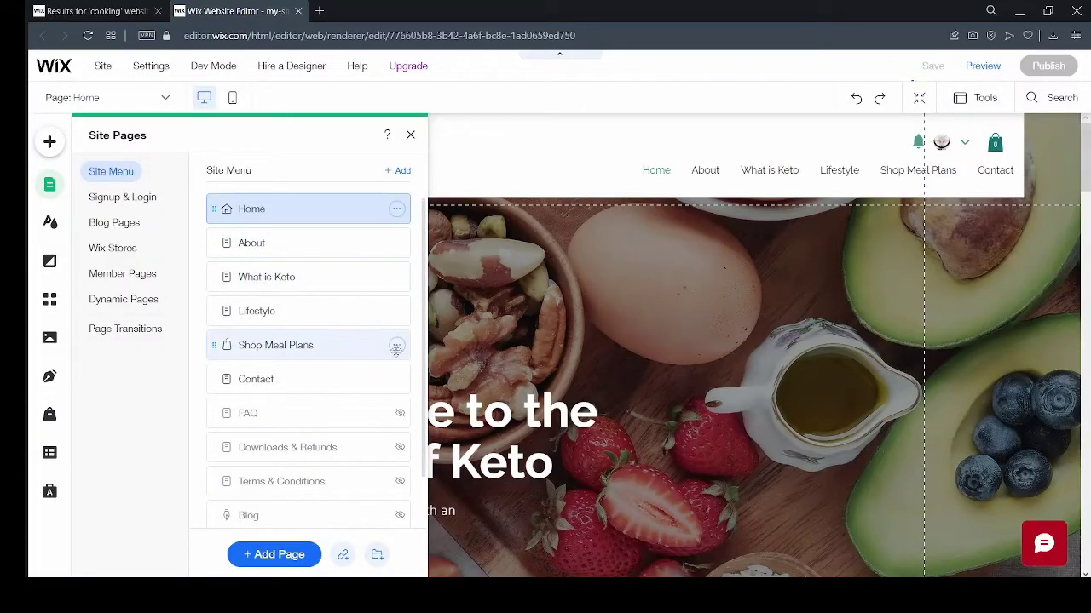
pyautogui.click(397, 311)
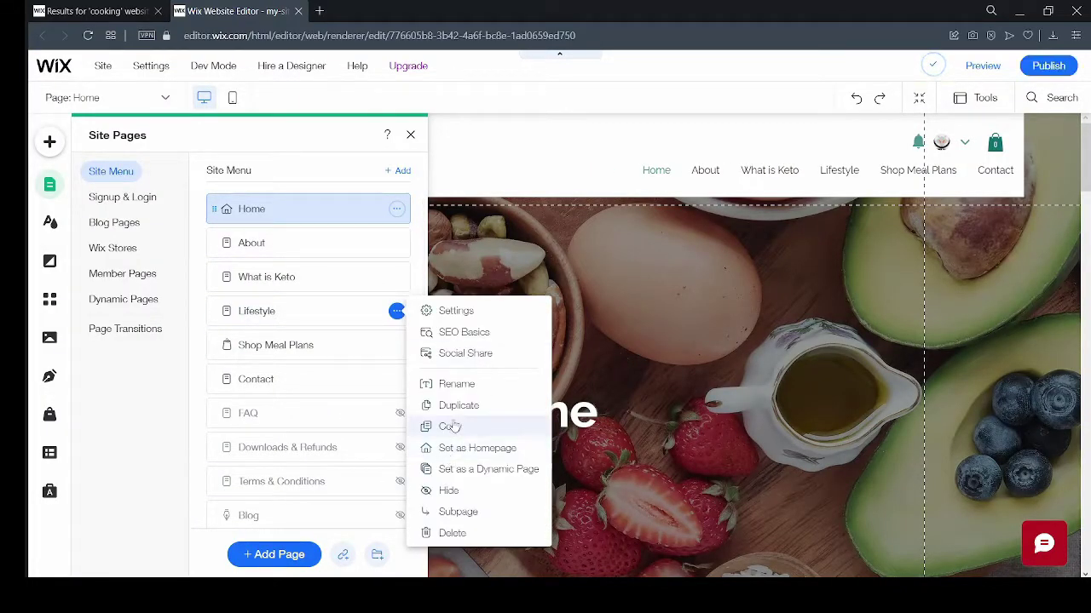
pyautogui.click(452, 533)
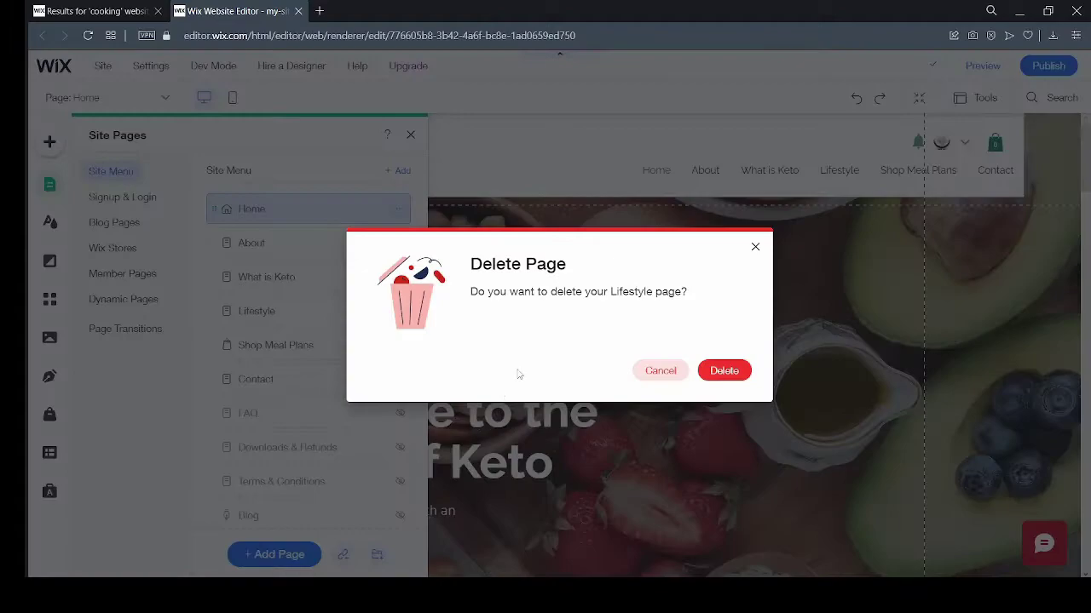
pyautogui.press('Return')
# - Change the hero heading to 'Khanna Khazana' in white text
pyautogui.click(788, 236)
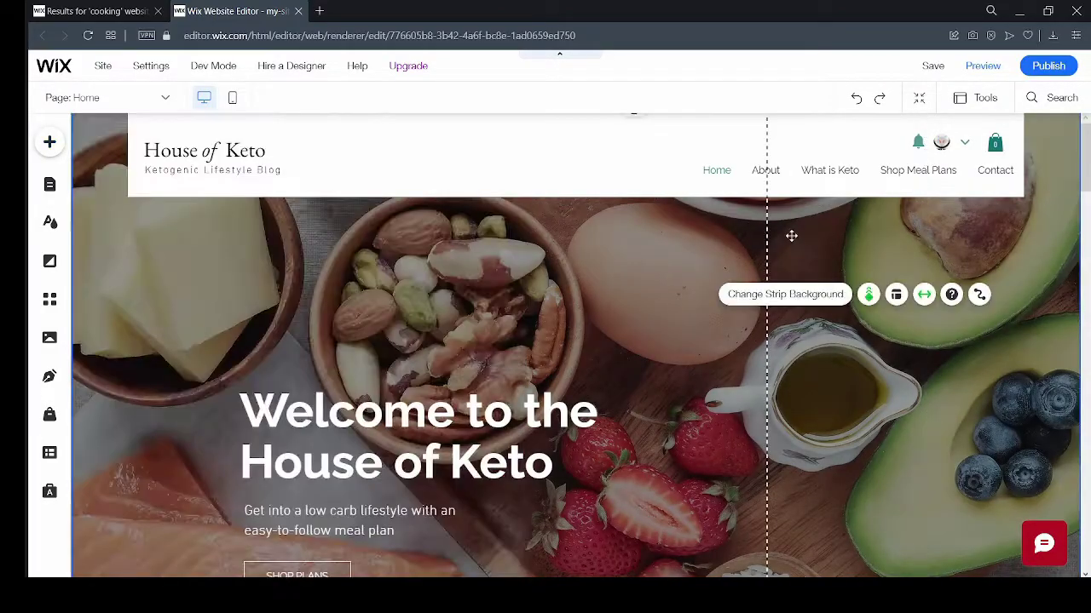
pyautogui.click(350, 205)
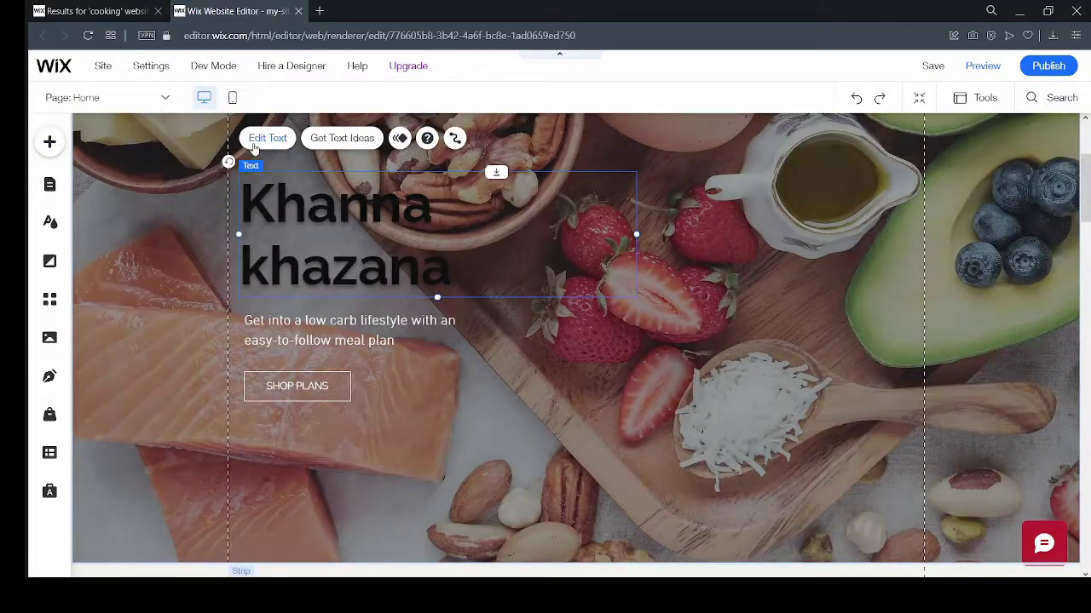
pyautogui.doubleClick(442, 228)
pyautogui.click(770, 278)
pyautogui.click(662, 295)
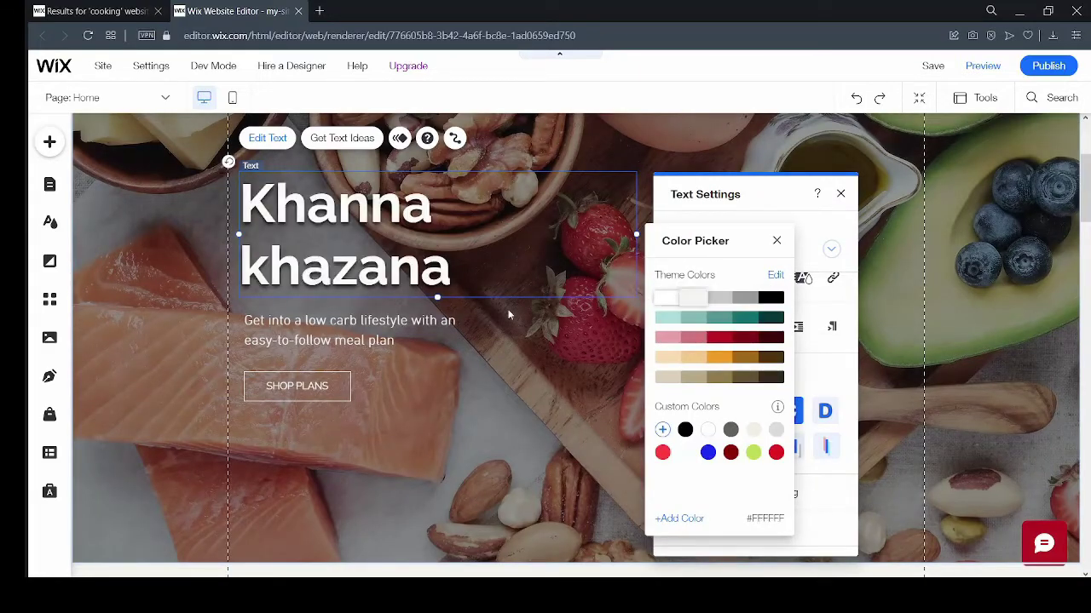
pyautogui.click(269, 271)
pyautogui.press('BackSpace')
pyautogui.write('J')
pyautogui.press('BackSpace')
pyautogui.write('K')
pyautogui.click(349, 330)
# - Replace the subtitle with 'Get Healthy lunch-boxes delivered straight to your home.' using text effect C
pyautogui.doubleClick(349, 330)
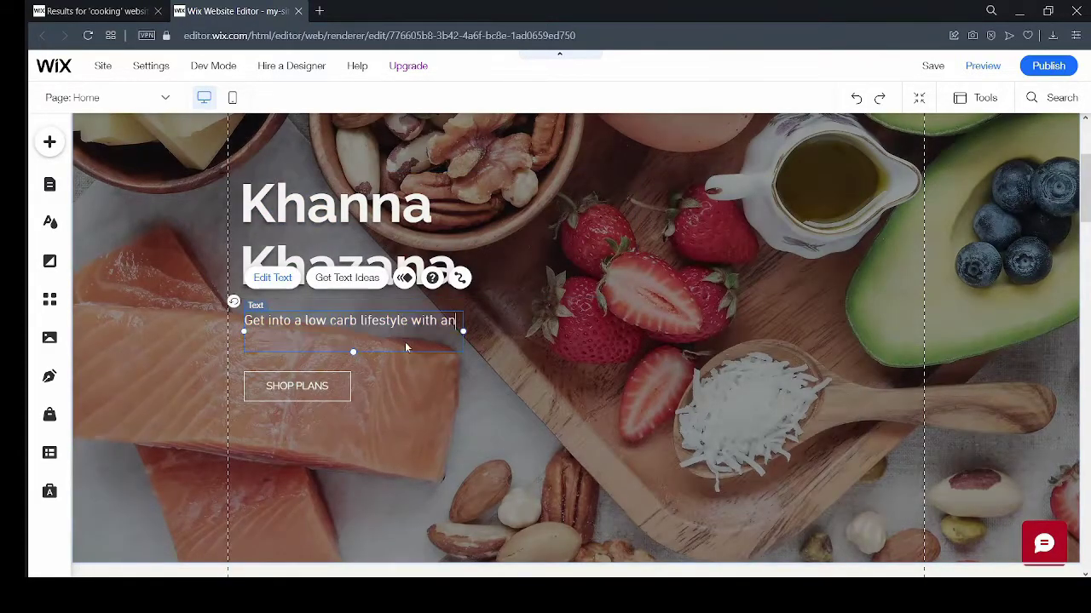
pyautogui.write('Get Healthy lunch-boxes delivered straight to your home.')
pyautogui.scroll(-2, 590, 383)
pyautogui.click(623, 369)
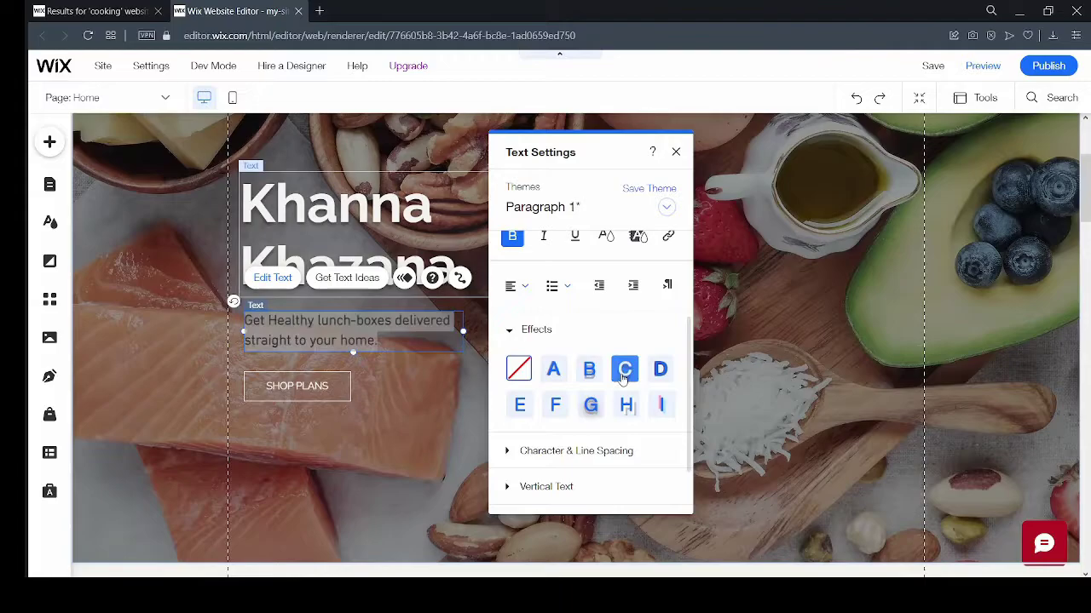
pyautogui.click(354, 387)
pyautogui.click(297, 386)
# - Relabel the hero button MENUS and centre the hero strip content
pyautogui.click(280, 335)
pyautogui.write('MENUS')
pyautogui.click(485, 402)
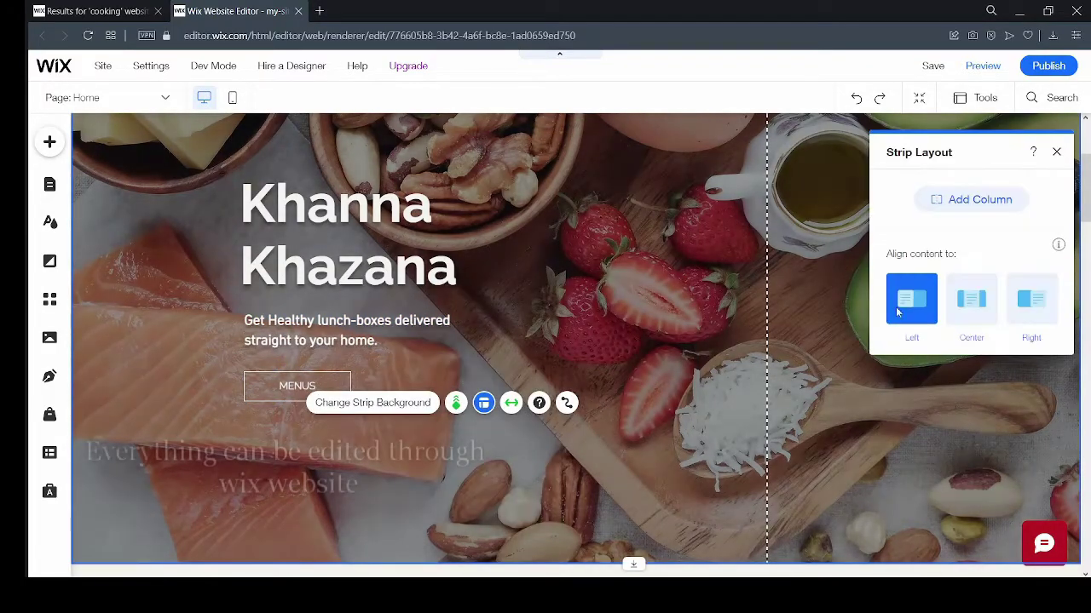
pyautogui.click(972, 298)
pyautogui.click(911, 298)
pyautogui.click(297, 385)
# - Apply a button preset, then set Fill opacity to 3% and Border opacity to 90%
pyautogui.click(389, 337)
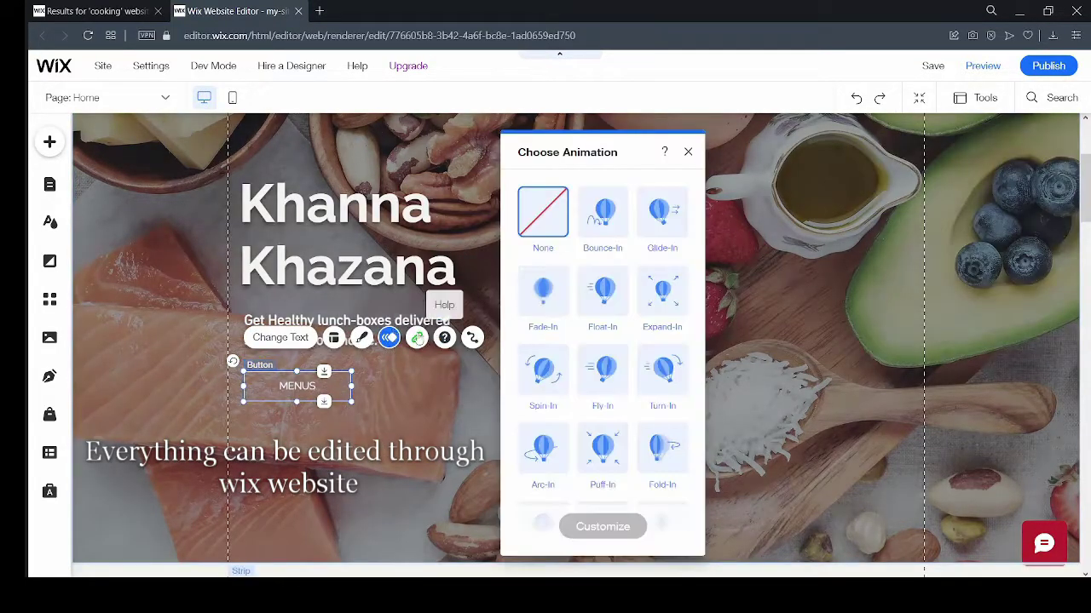
pyautogui.scroll(-2, 654, 354)
pyautogui.scroll(-2, 597, 341)
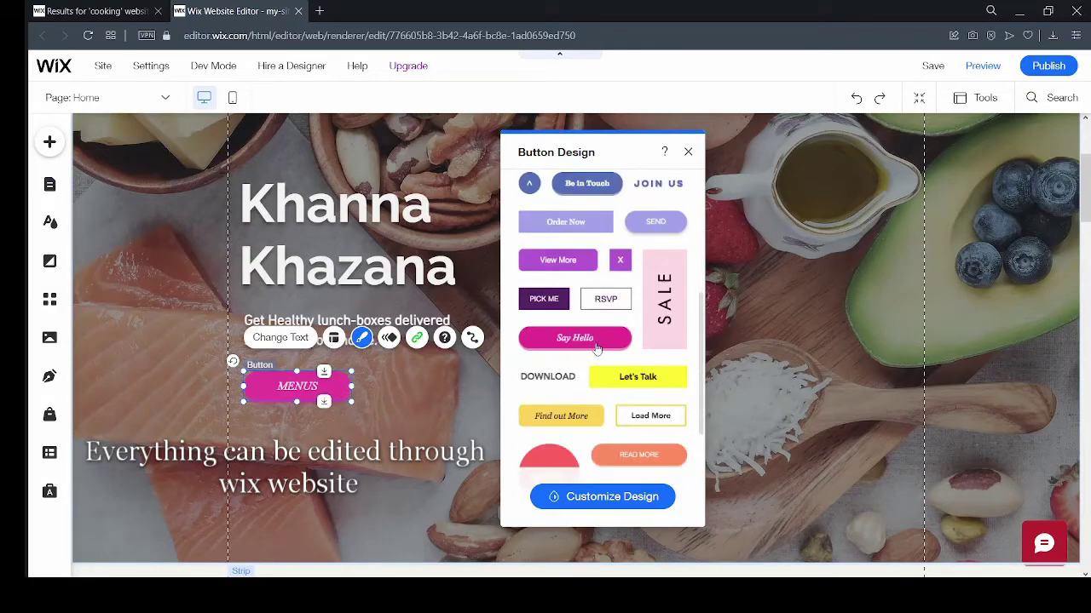
pyautogui.doubleClick(575, 336)
pyautogui.click(596, 274)
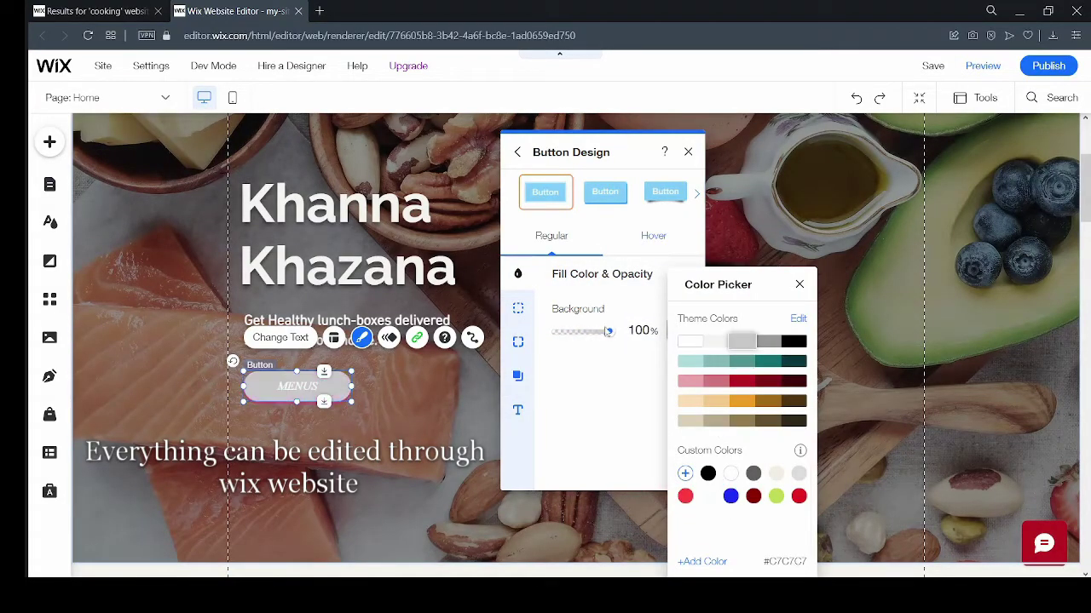
pyautogui.moveTo(607, 332); pyautogui.dragTo(563, 335)
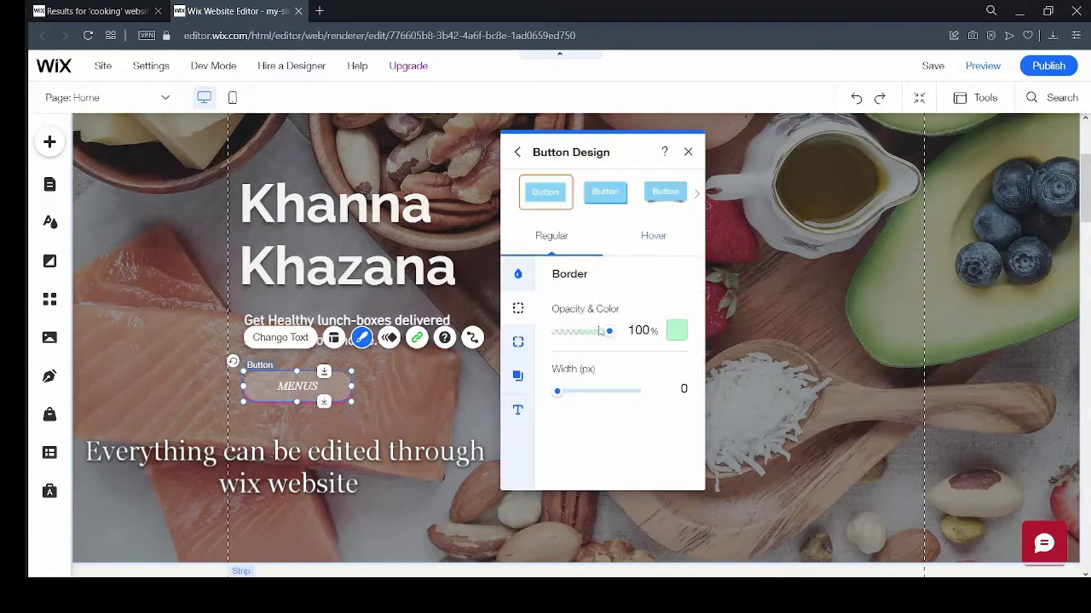
pyautogui.moveTo(608, 331); pyautogui.dragTo(603, 330)
pyautogui.click(675, 329)
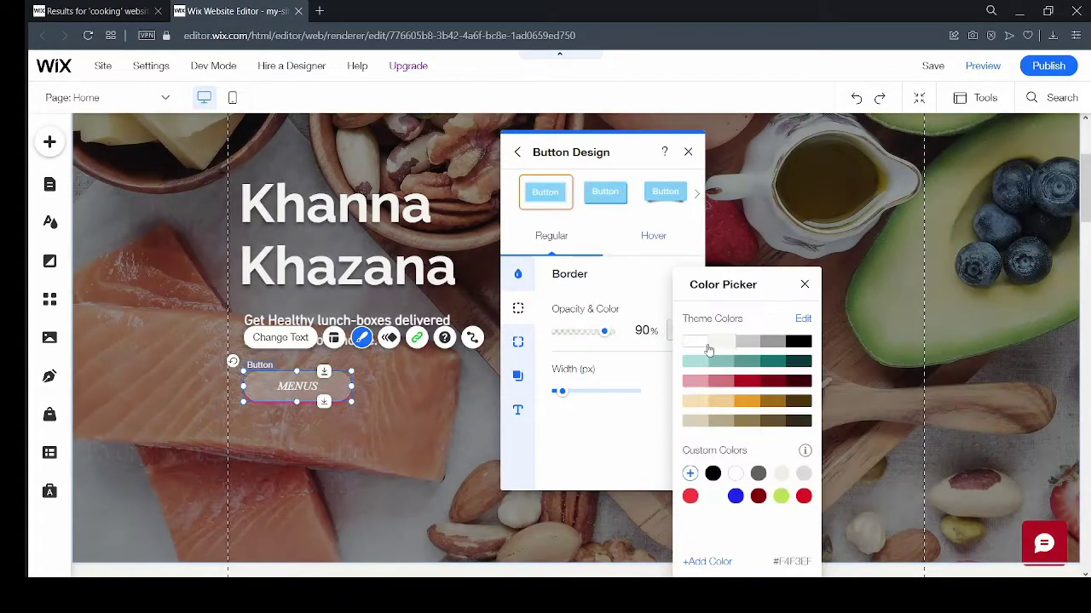
pyautogui.click(803, 286)
pyautogui.click(517, 375)
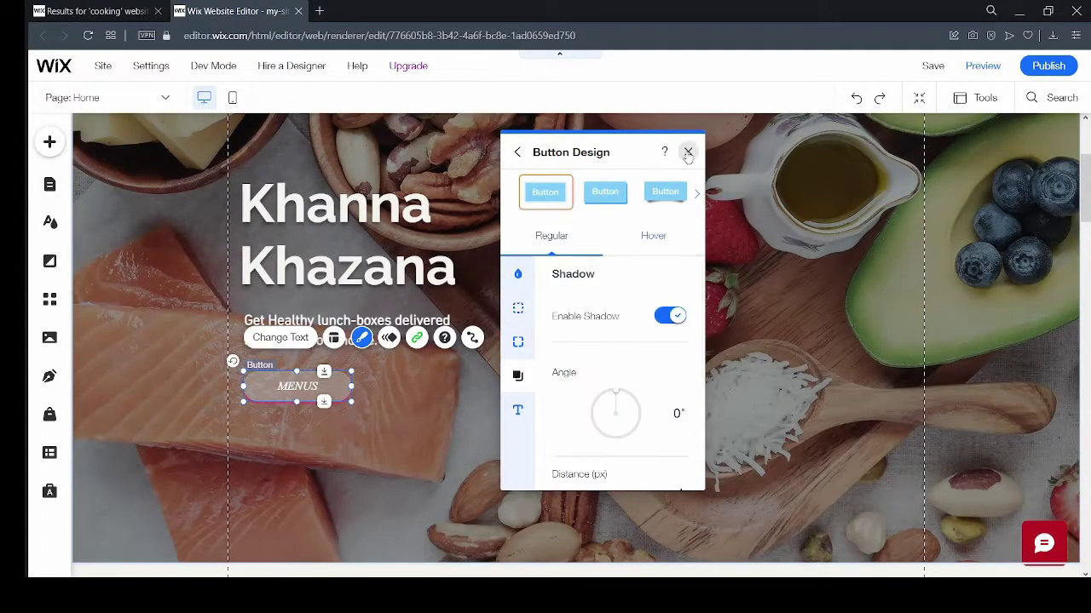
pyautogui.click(664, 198)
# - Manage the blog's published posts and open 'Good fat vs. bad fat' for editing
pyautogui.scroll(-5, 681, 209)
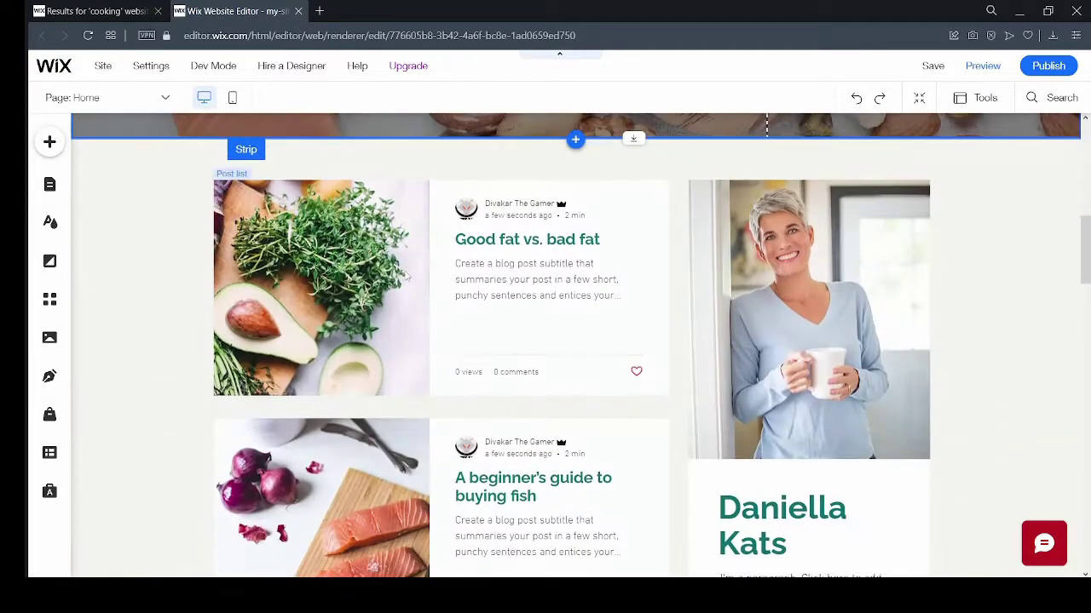
pyautogui.click(345, 301)
pyautogui.click(356, 233)
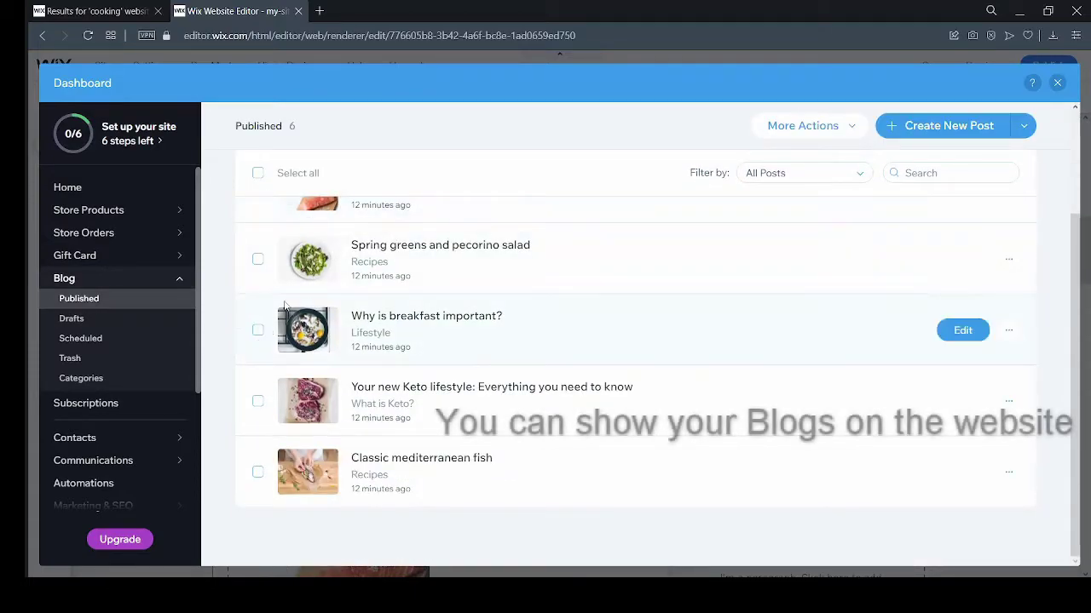
pyautogui.click(258, 253)
pyautogui.scroll(-1, 258, 253)
pyautogui.click(259, 327)
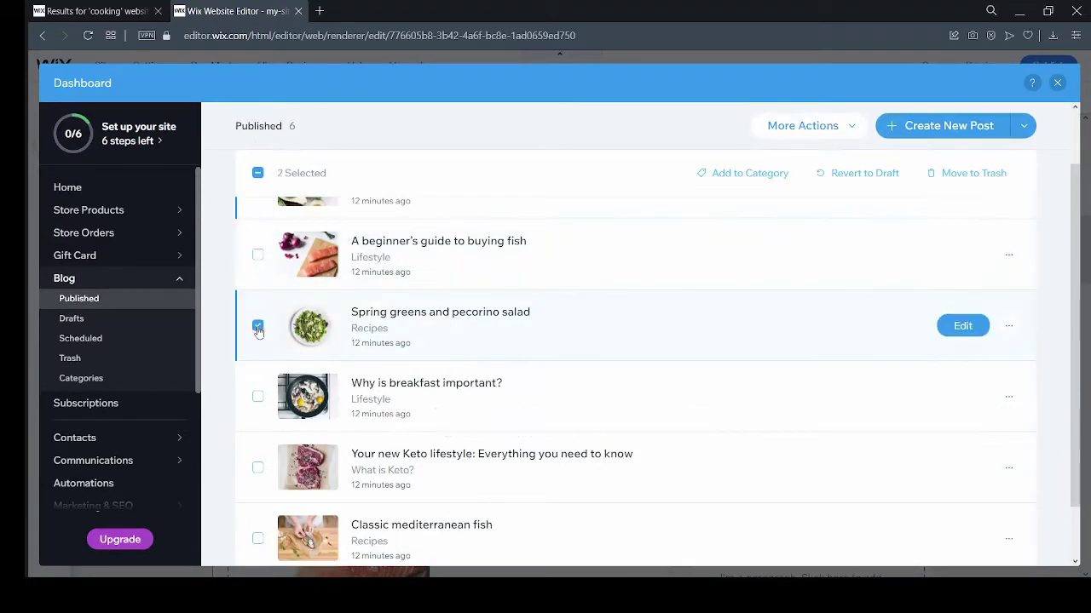
pyautogui.scroll(1, 867, 173)
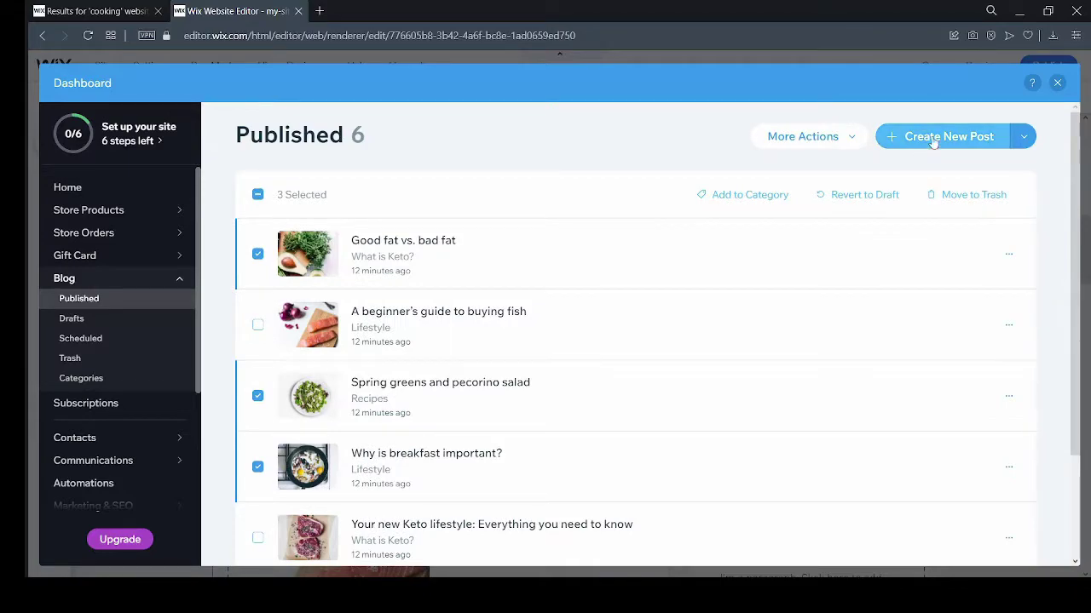
pyautogui.click(258, 465)
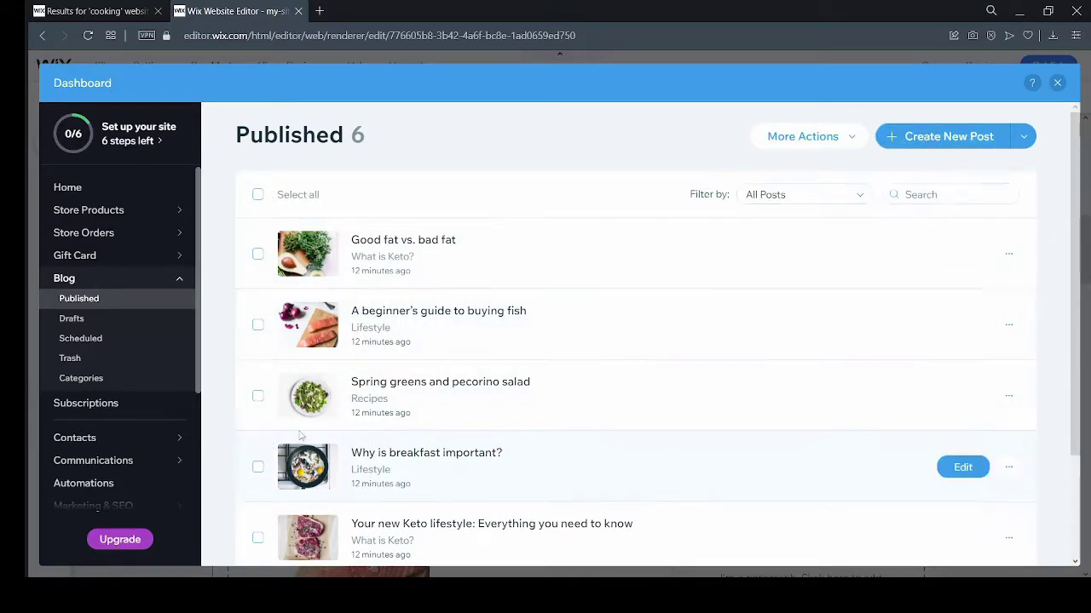
pyautogui.click(400, 239)
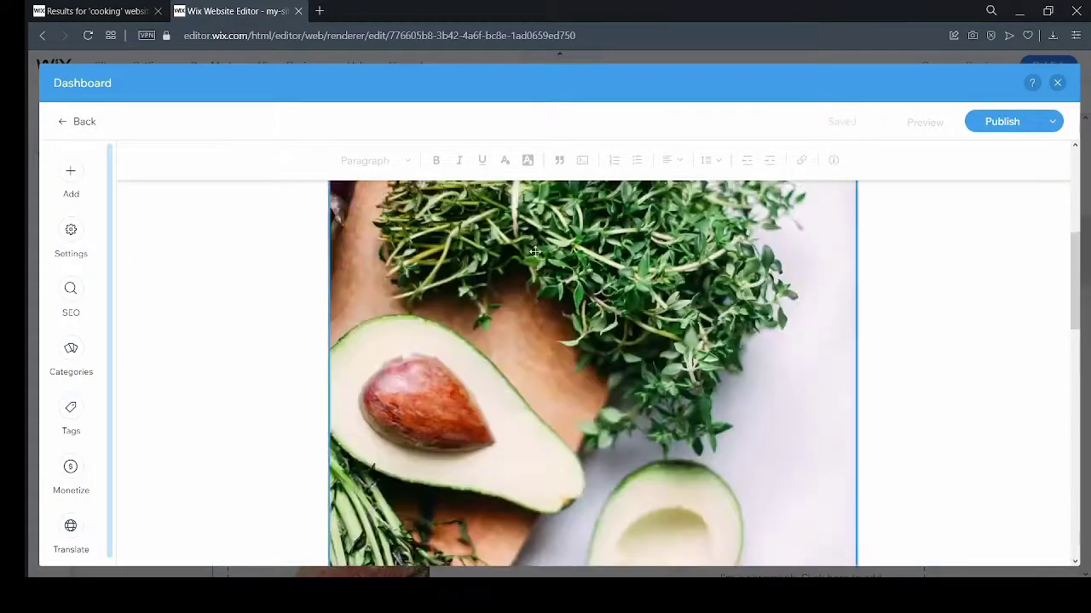
pyautogui.click(84, 121)
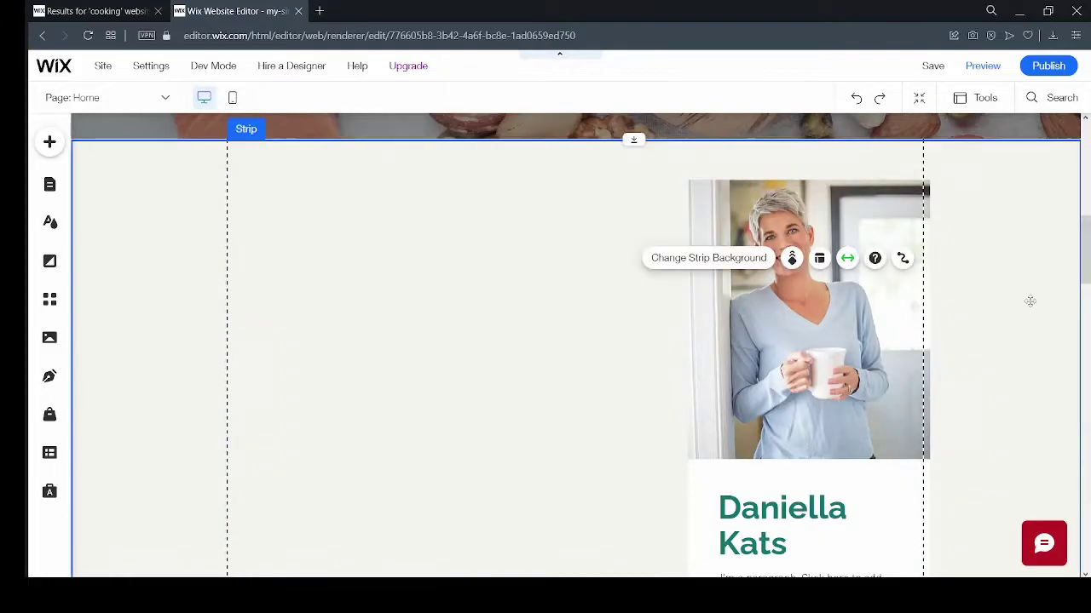
# - Start a new blog post and begin typing its breakfast title
pyautogui.scroll(-3, 1029, 301)
pyautogui.scroll(-5, 554, 341)
pyautogui.scroll(-4, 554, 341)
pyautogui.click(460, 218)
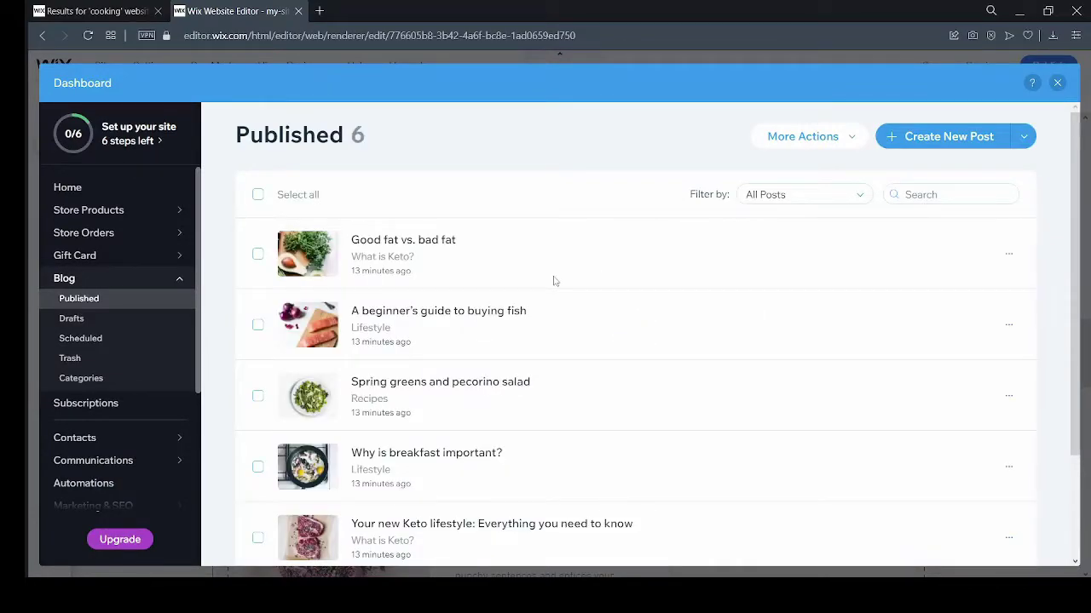
pyautogui.scroll(-2, 554, 281)
pyautogui.scroll(2, 454, 286)
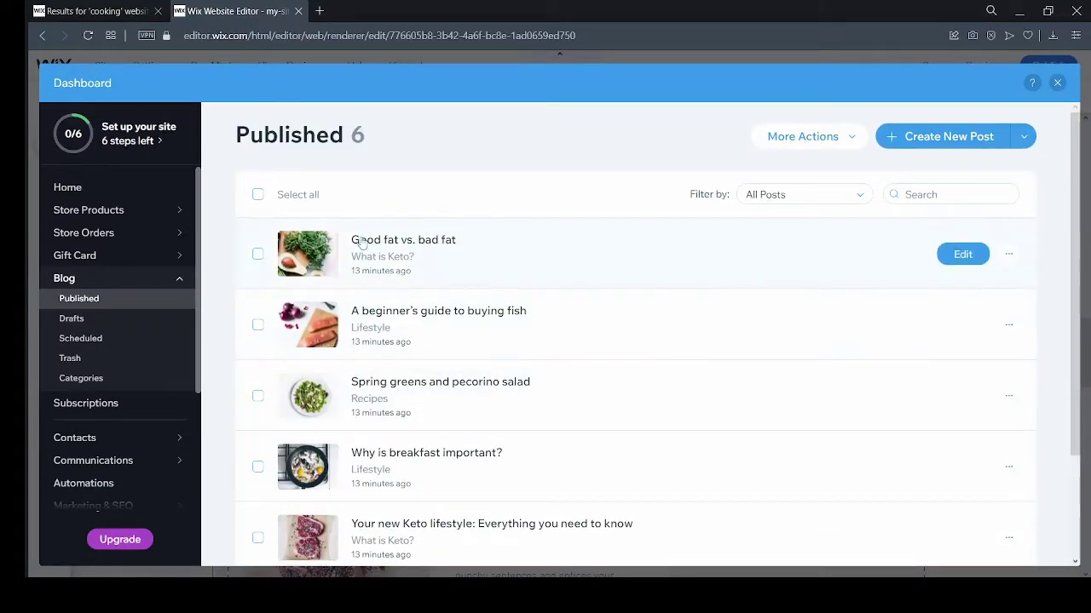
pyautogui.click(918, 136)
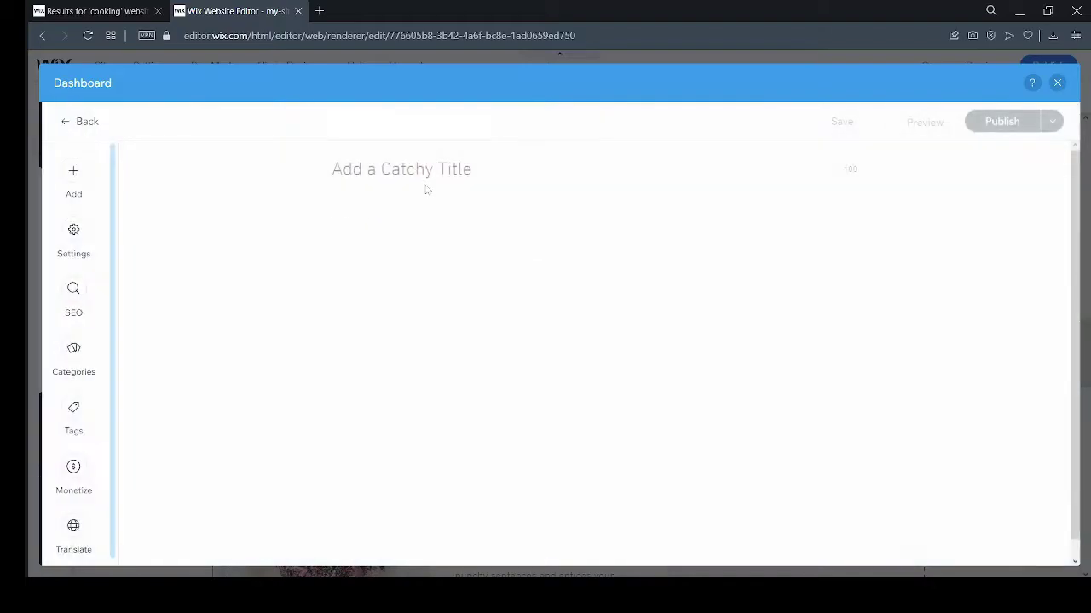
pyautogui.write('BREAKFAST')
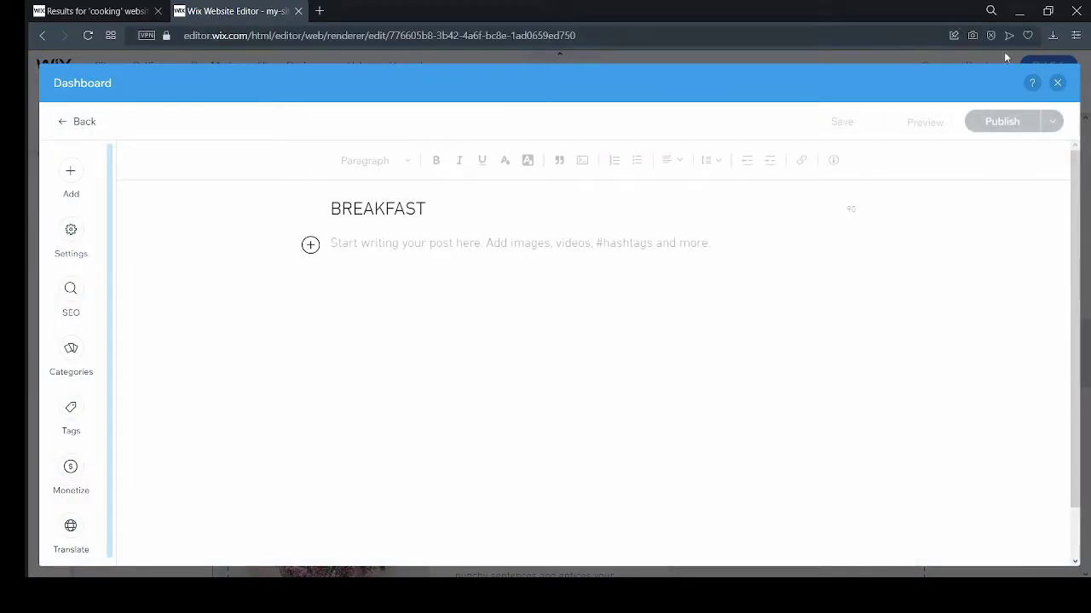
pyautogui.click(1057, 83)
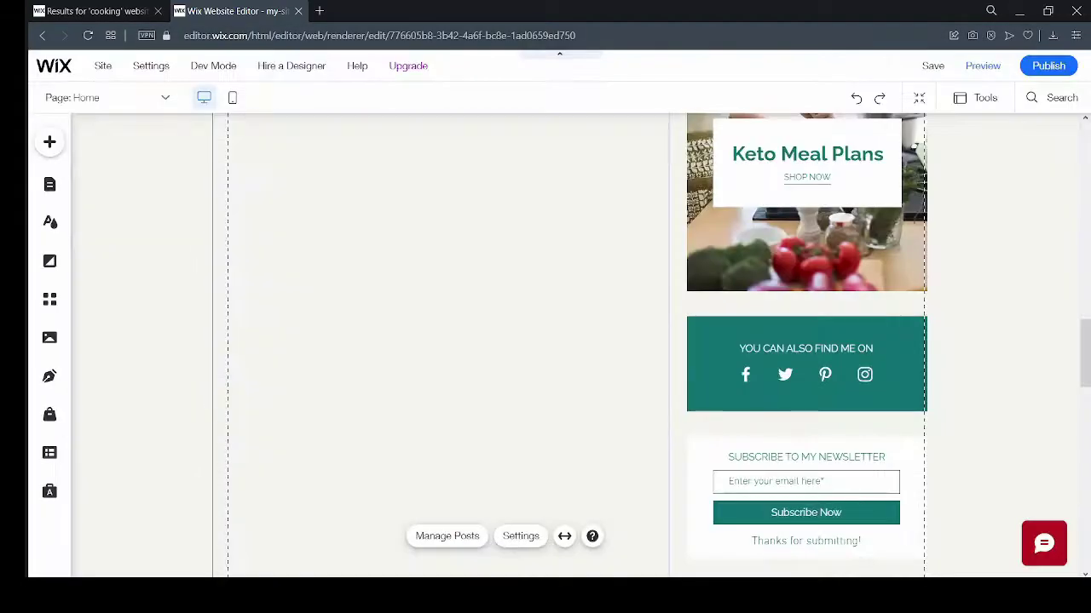
pyautogui.click(179, 218)
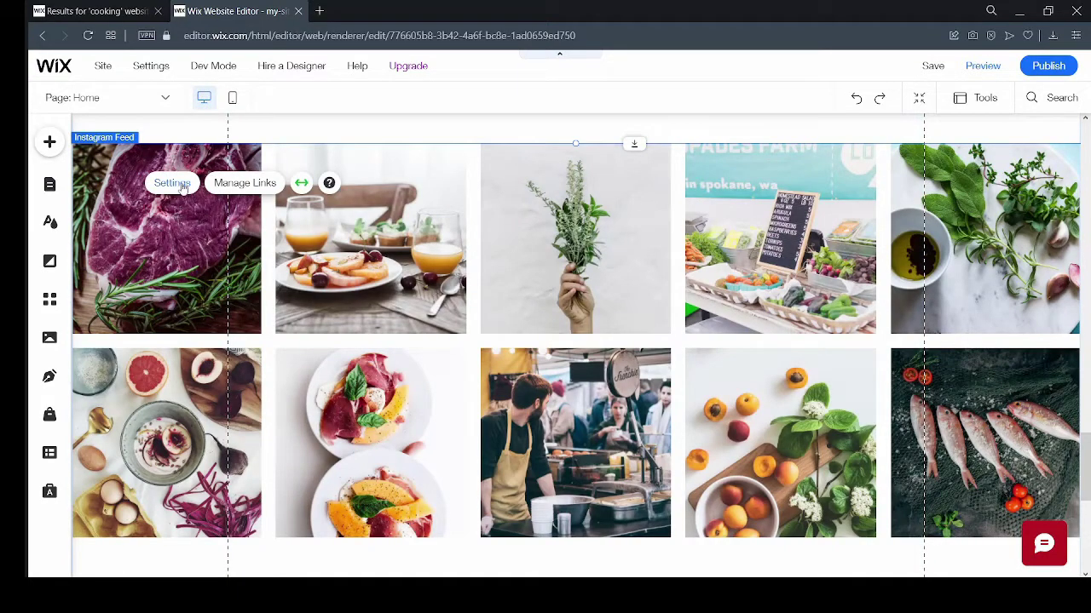
pyautogui.click(173, 184)
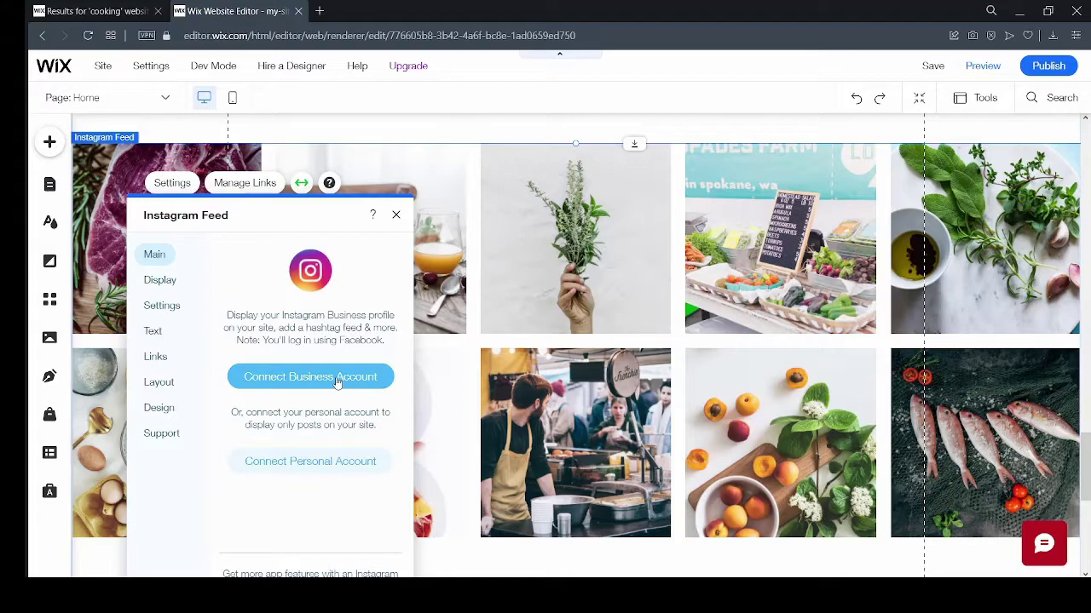
pyautogui.click(159, 280)
pyautogui.click(162, 305)
pyautogui.click(165, 281)
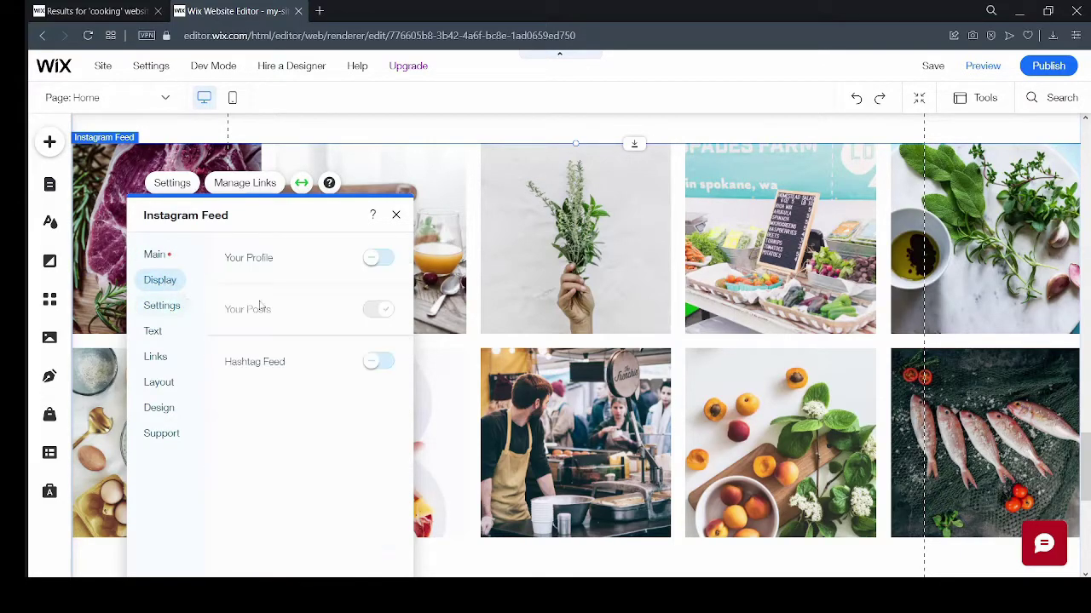
pyautogui.click(153, 307)
pyautogui.click(152, 330)
pyautogui.click(155, 356)
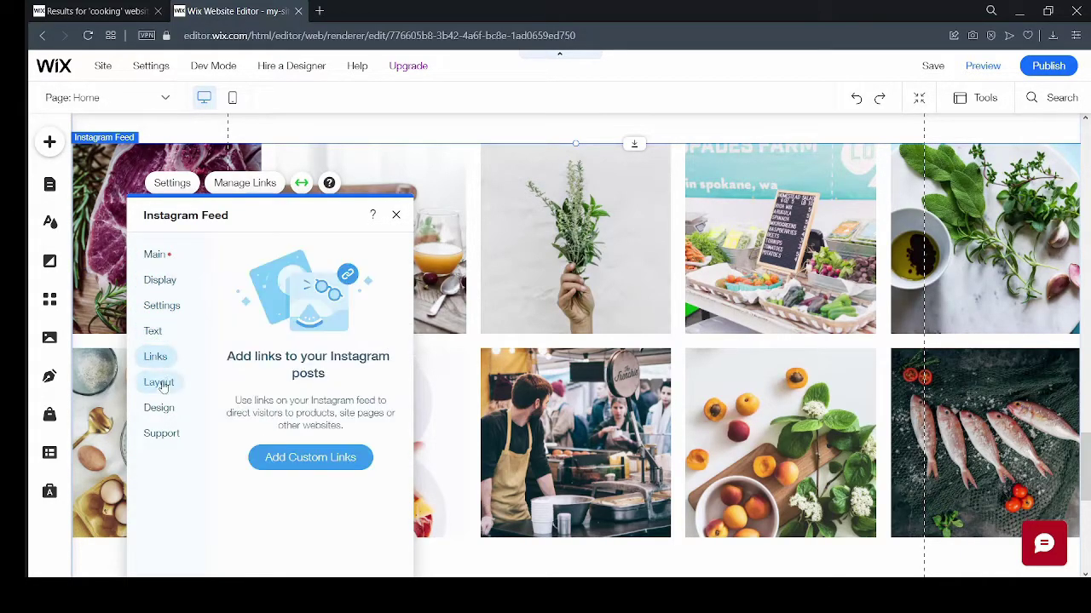
pyautogui.click(159, 382)
pyautogui.click(156, 253)
pyautogui.click(395, 215)
pyautogui.scroll(-3, 586, 378)
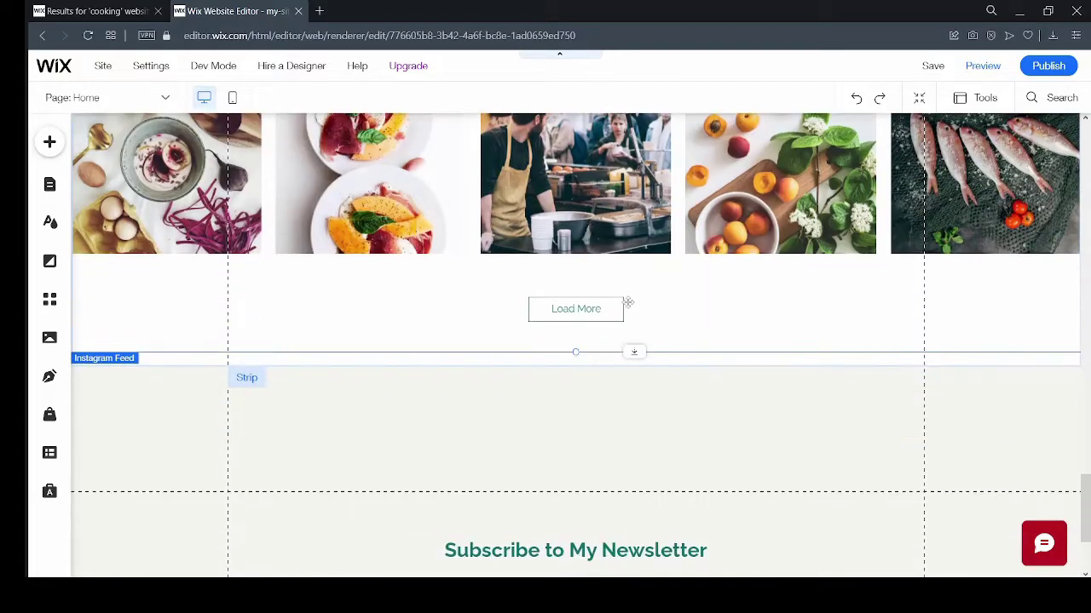
# - Edit the subscribe form heading from 'My Newsletter' to 'Meal Service' on one line
pyautogui.scroll(-2, 586, 377)
pyautogui.doubleClick(586, 377)
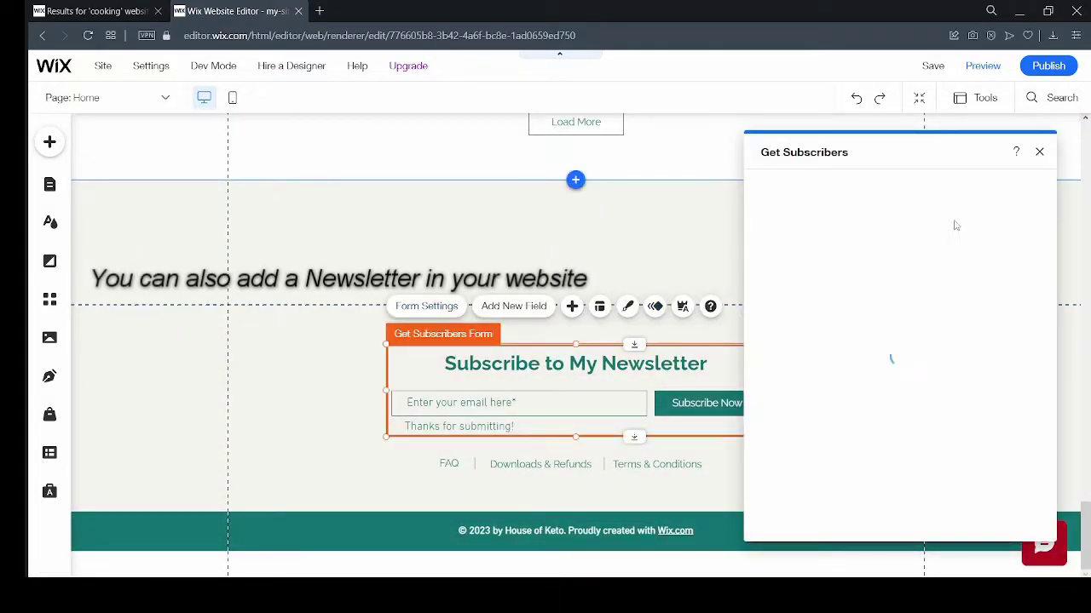
pyautogui.click(776, 214)
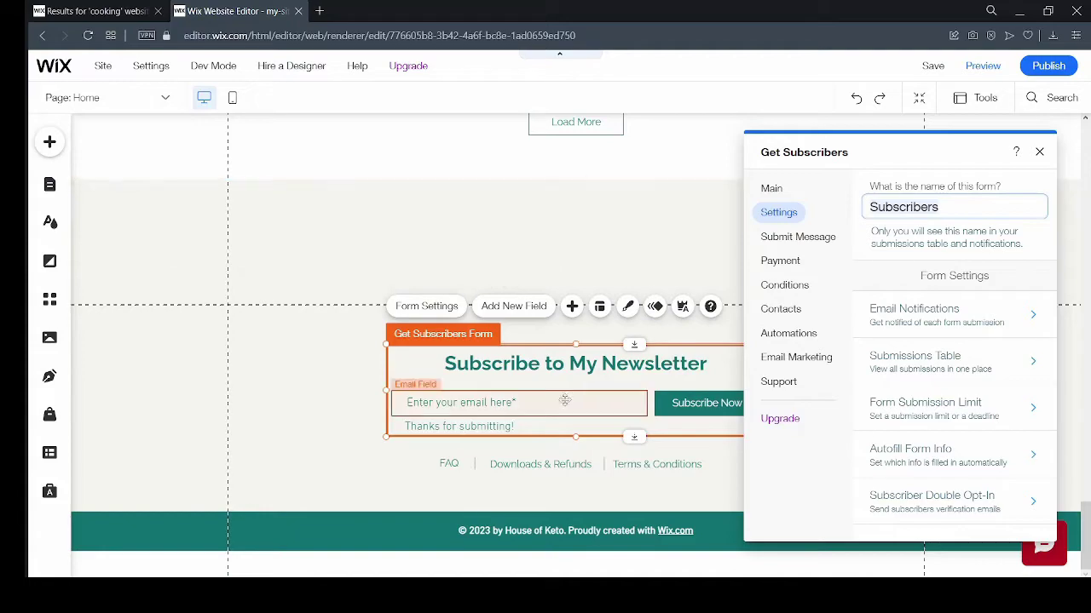
pyautogui.doubleClick(663, 358)
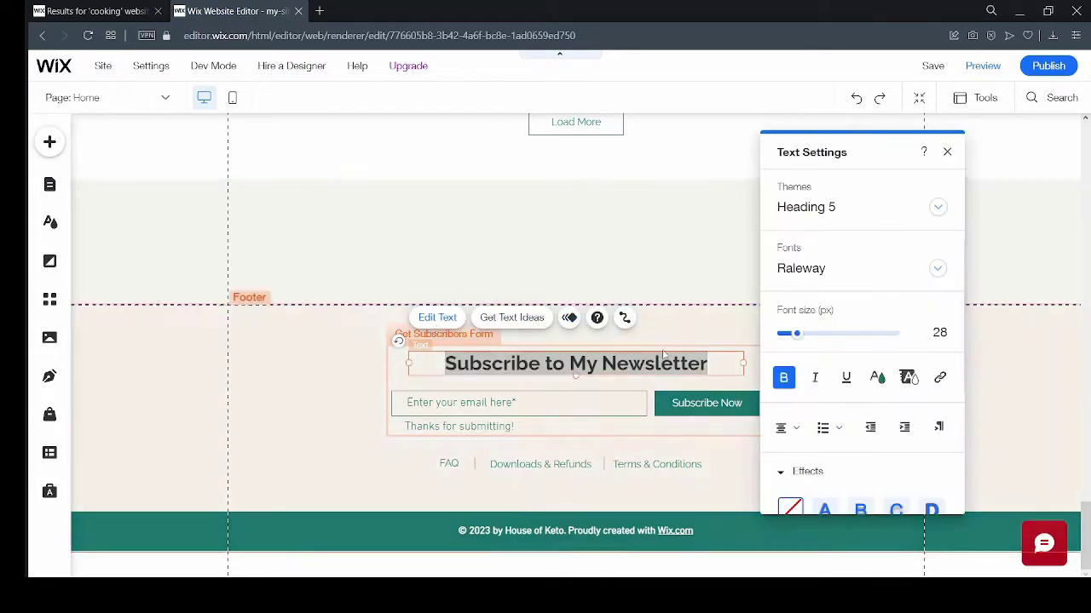
pyautogui.click(702, 363)
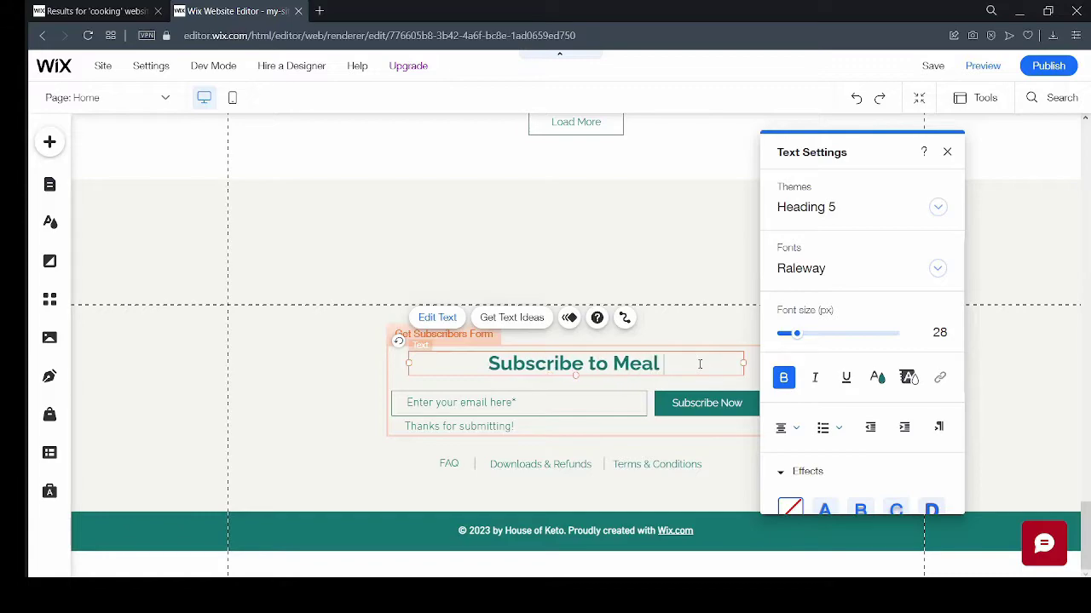
pyautogui.write('Service')
pyautogui.press('Return')
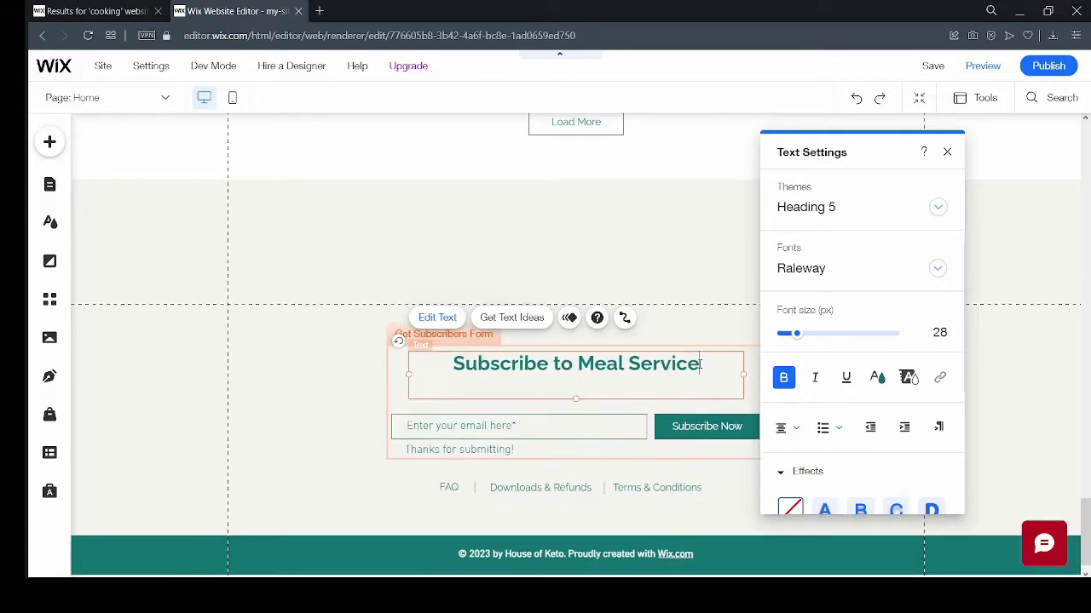
pyautogui.press('BackSpace')
pyautogui.click(567, 432)
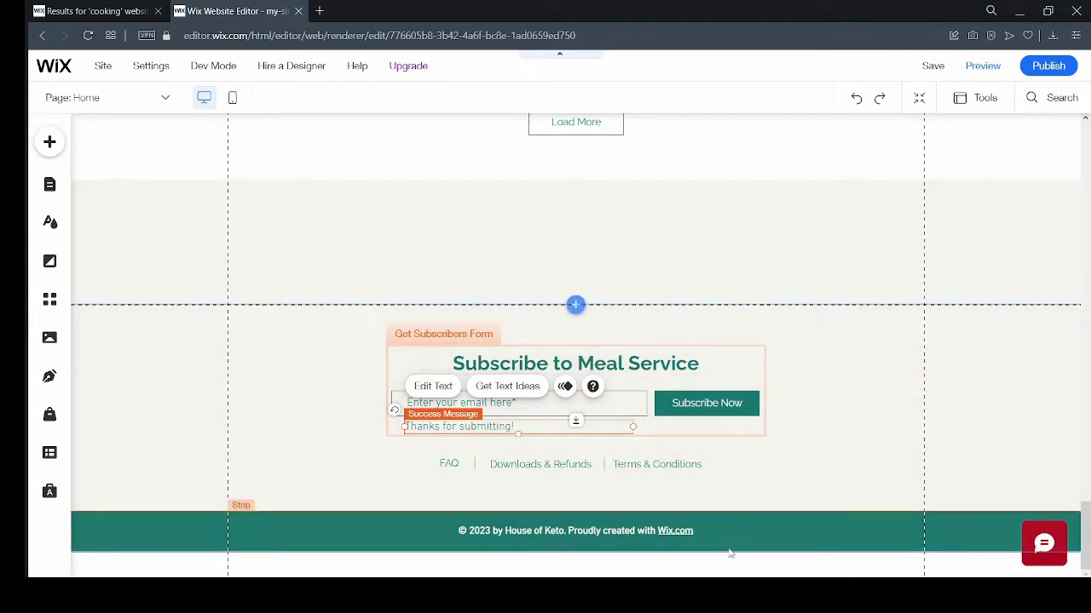
pyautogui.moveTo(575, 554)
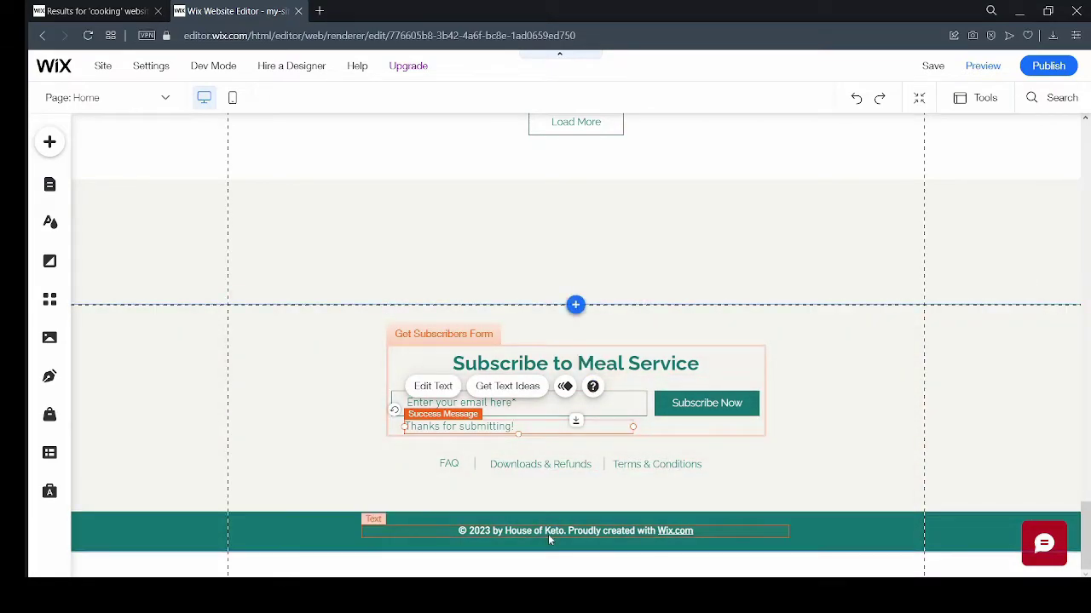
# - Delete the #Houseofketo heading above the Instagram feed
pyautogui.scroll(3, 679, 344)
pyautogui.scroll(2, 699, 358)
pyautogui.scroll(3, 699, 359)
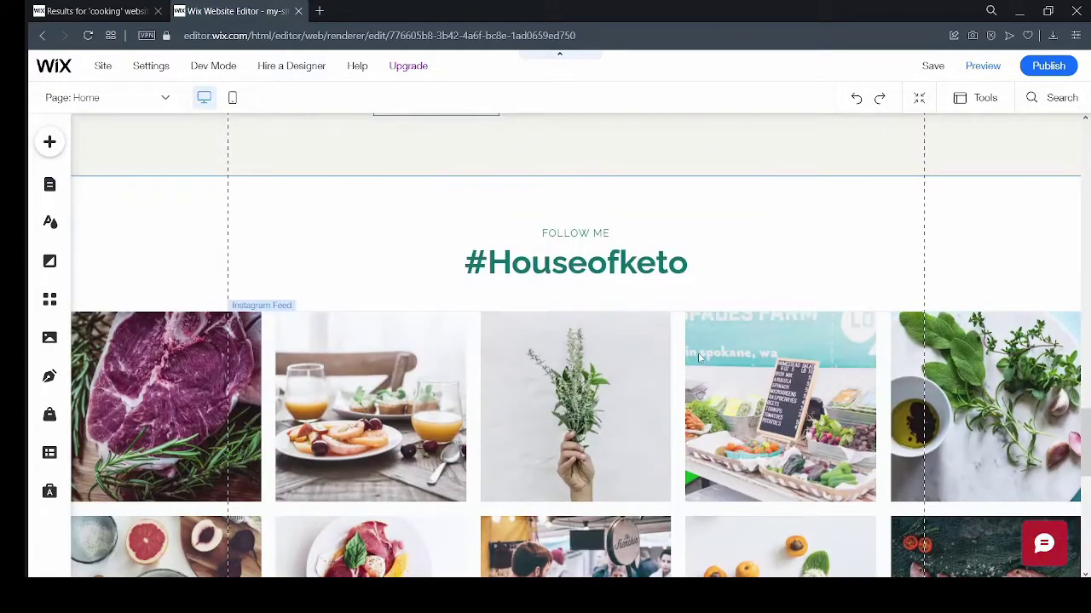
pyautogui.scroll(3, 611, 404)
pyautogui.click(600, 478)
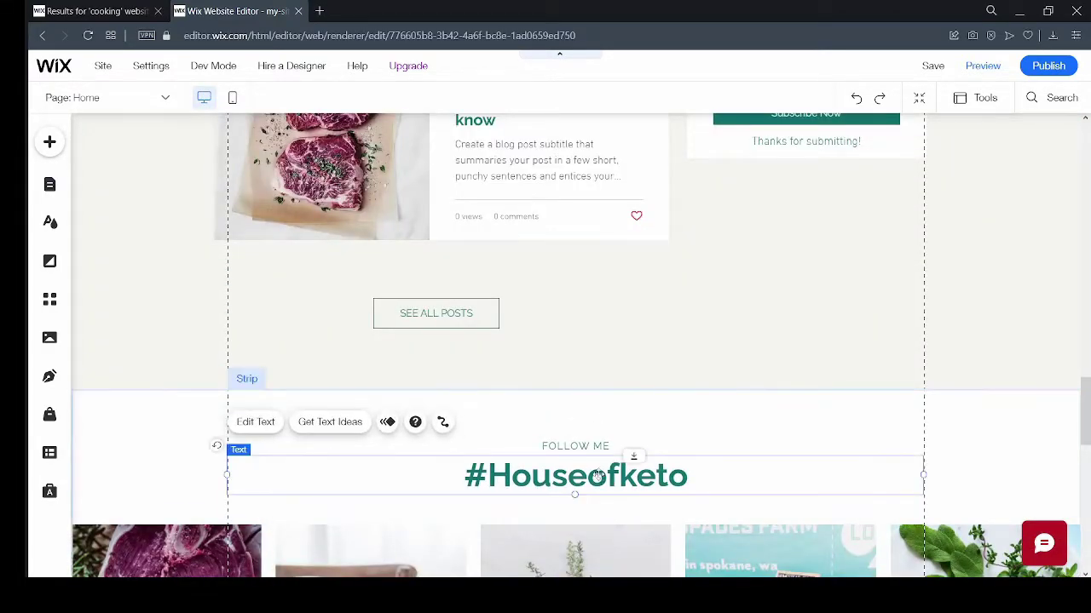
pyautogui.doubleClick(647, 460)
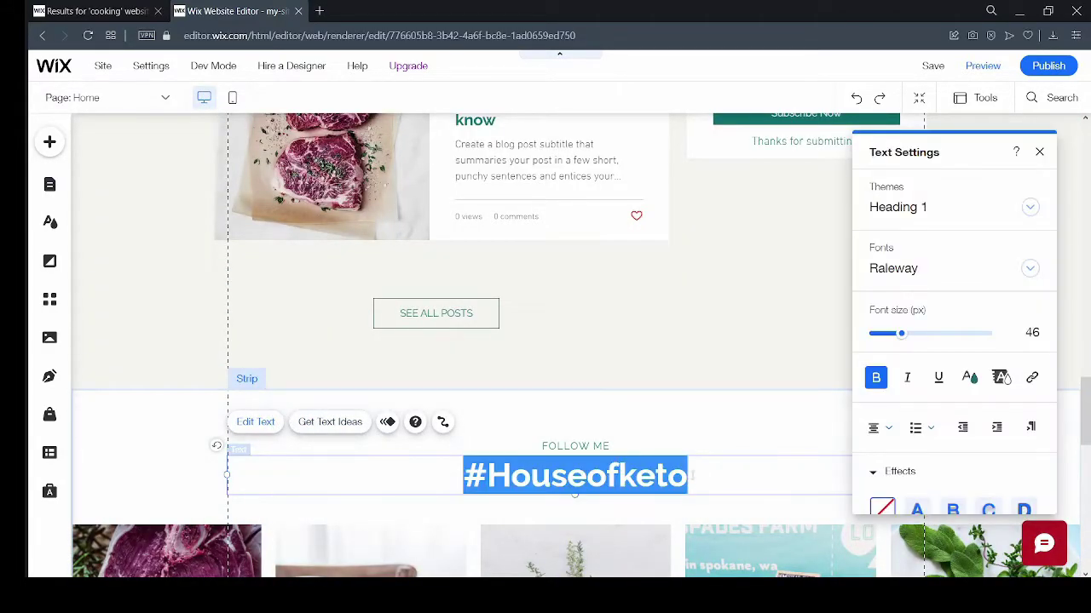
pyautogui.press('Delete')
# - Set a food collage image from a 'food' search as the Instagram strip background
pyautogui.click(574, 484)
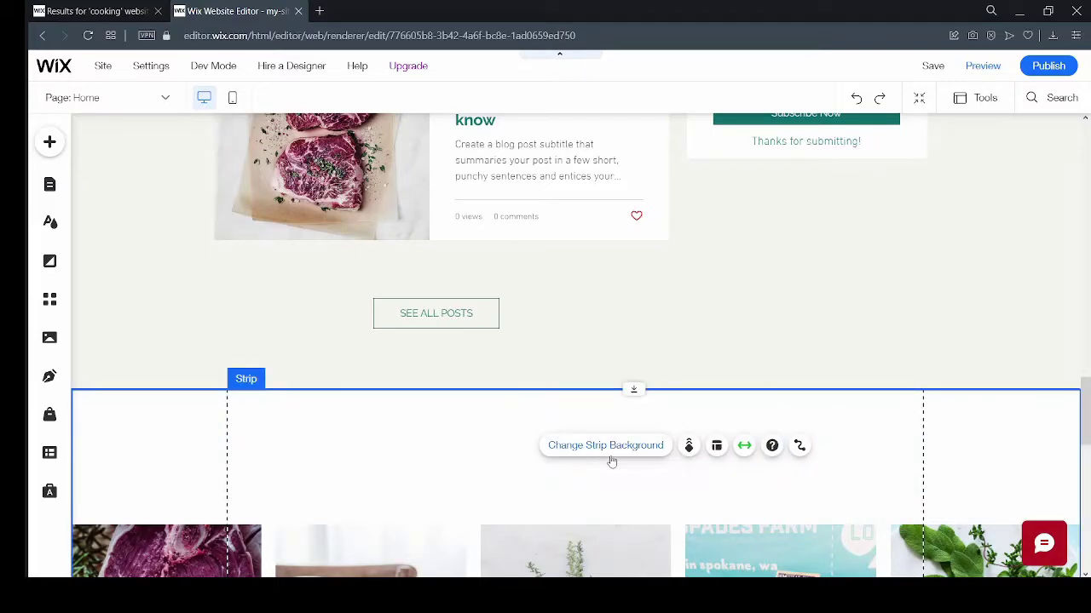
pyautogui.click(637, 445)
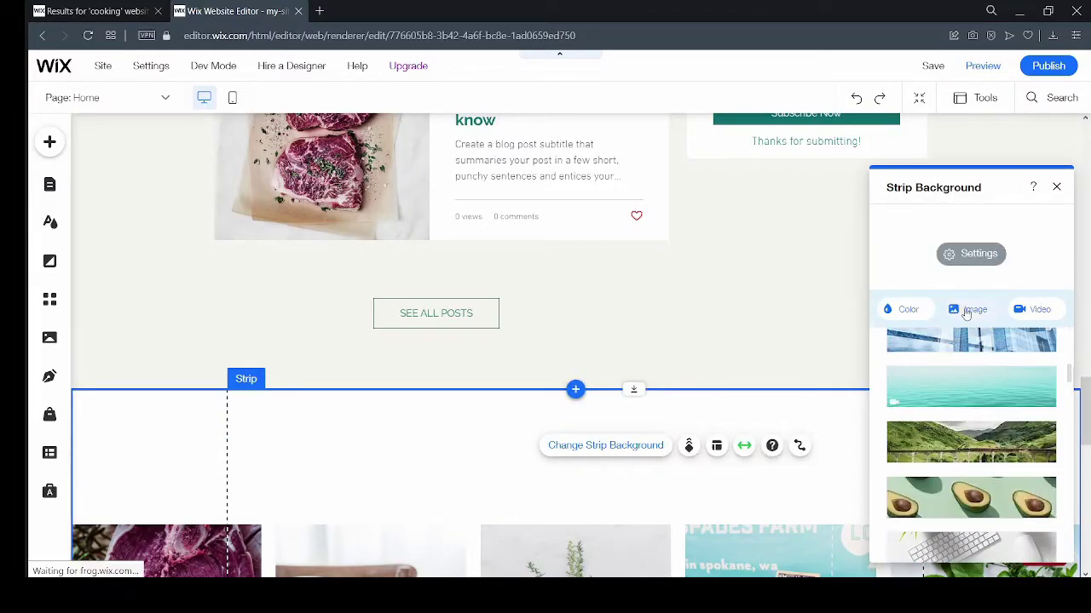
pyautogui.click(975, 309)
pyautogui.click(606, 134)
pyautogui.write('food')
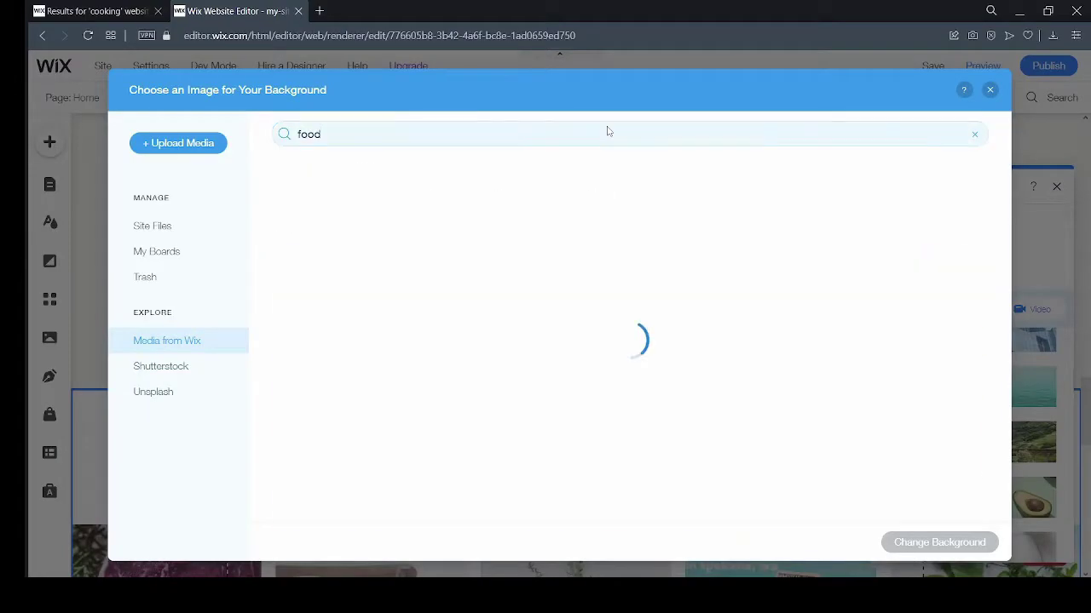
pyautogui.scroll(-2, 799, 483)
pyautogui.scroll(-3, 835, 452)
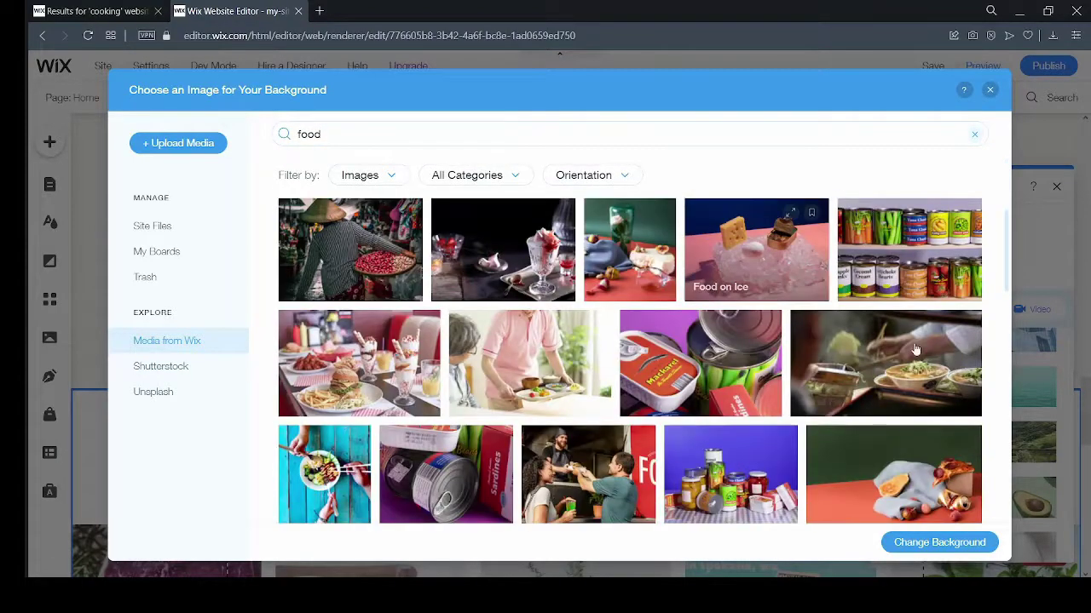
pyautogui.scroll(-3, 877, 426)
pyautogui.scroll(-1, 917, 400)
pyautogui.click(917, 417)
pyautogui.click(939, 542)
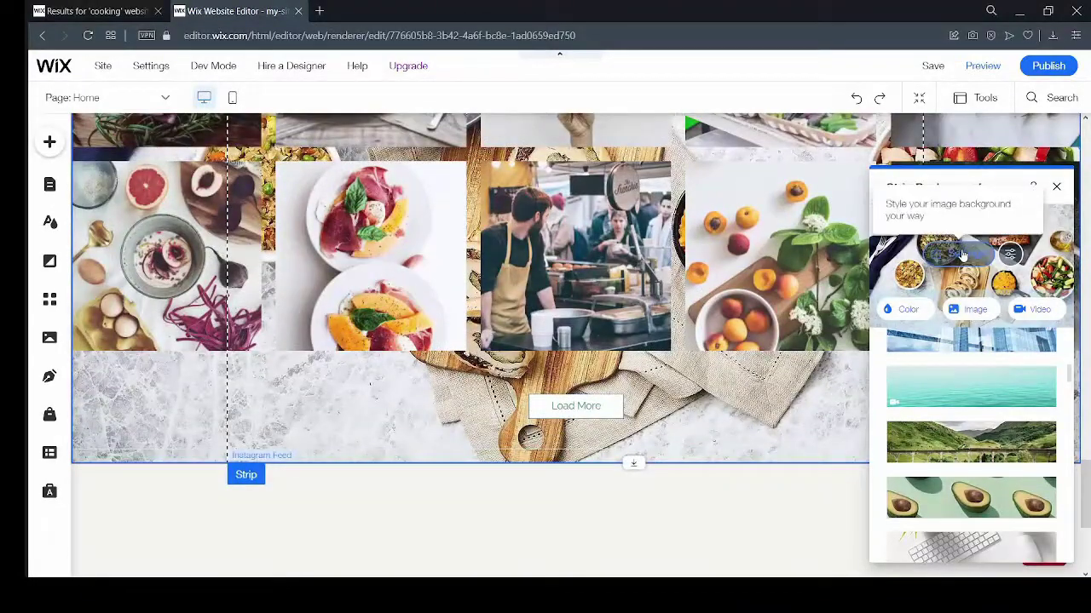
# - Lower the strip background image's opacity to fade it
pyautogui.click(961, 254)
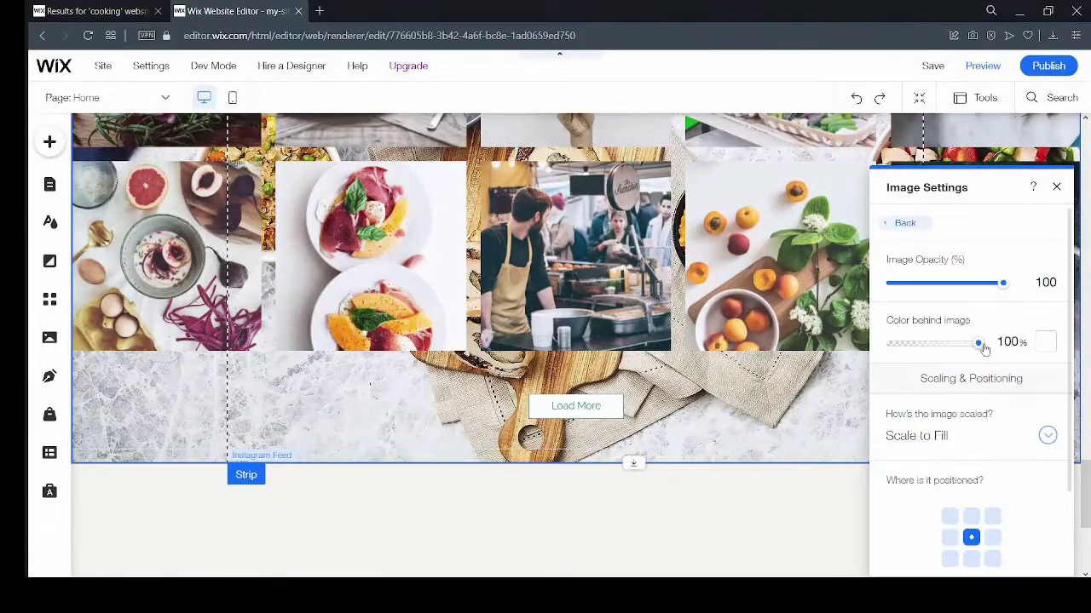
pyautogui.moveTo(1003, 287); pyautogui.dragTo(928, 283)
pyautogui.click(1057, 187)
pyautogui.scroll(-3, 849, 297)
pyautogui.scroll(7, 754, 271)
pyautogui.scroll(5, 815, 252)
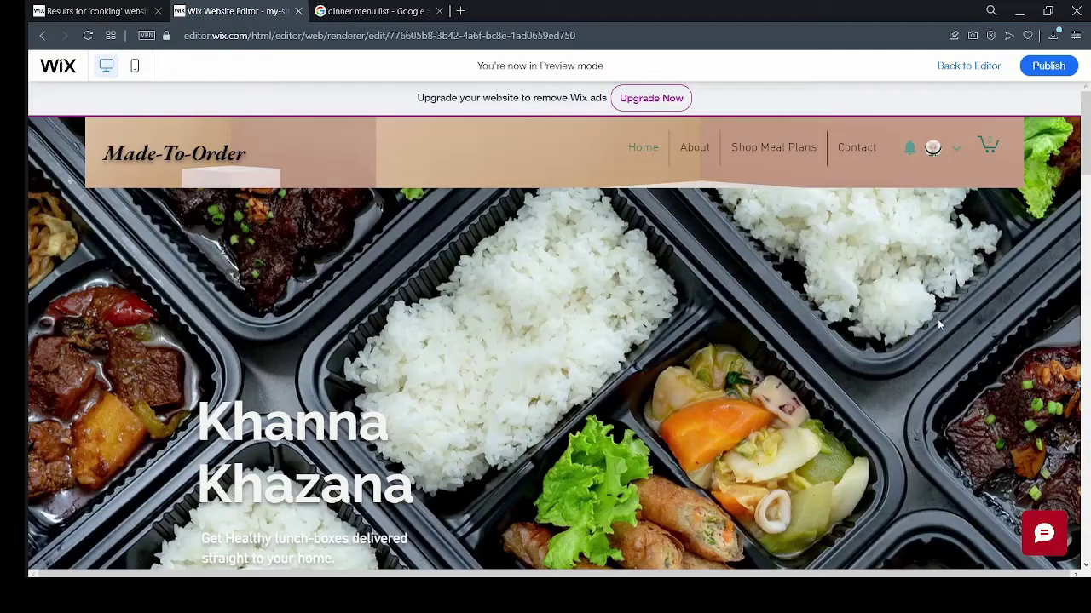
# - Scroll through the whole Home page in preview
pyautogui.scroll(-2, 938, 322)
pyautogui.scroll(-2, 938, 322)
pyautogui.scroll(-3, 940, 325)
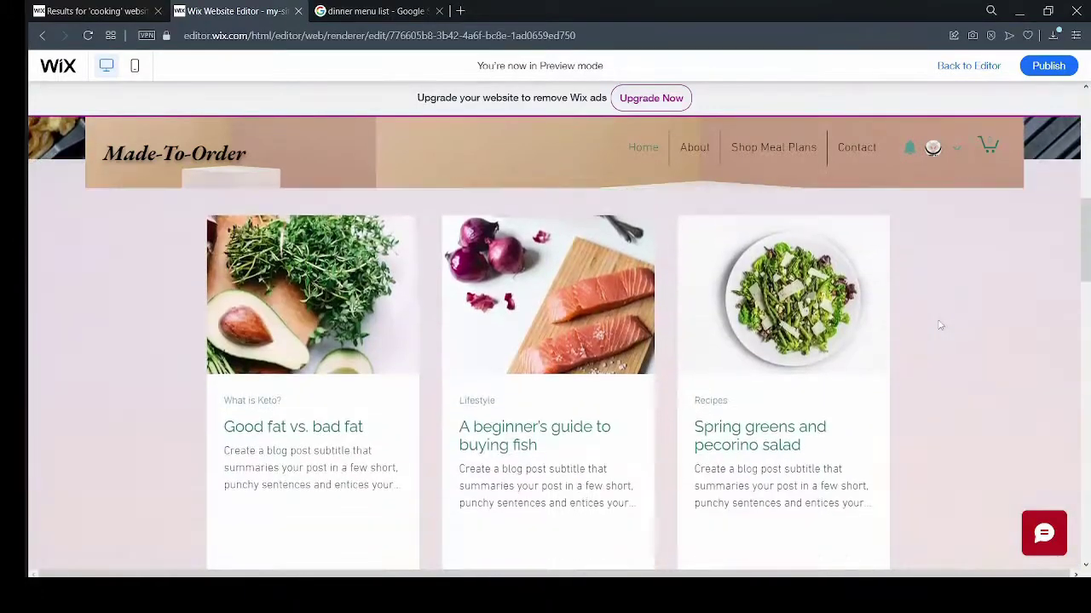
pyautogui.scroll(-2, 939, 324)
pyautogui.scroll(-2, 940, 325)
pyautogui.scroll(-2, 940, 325)
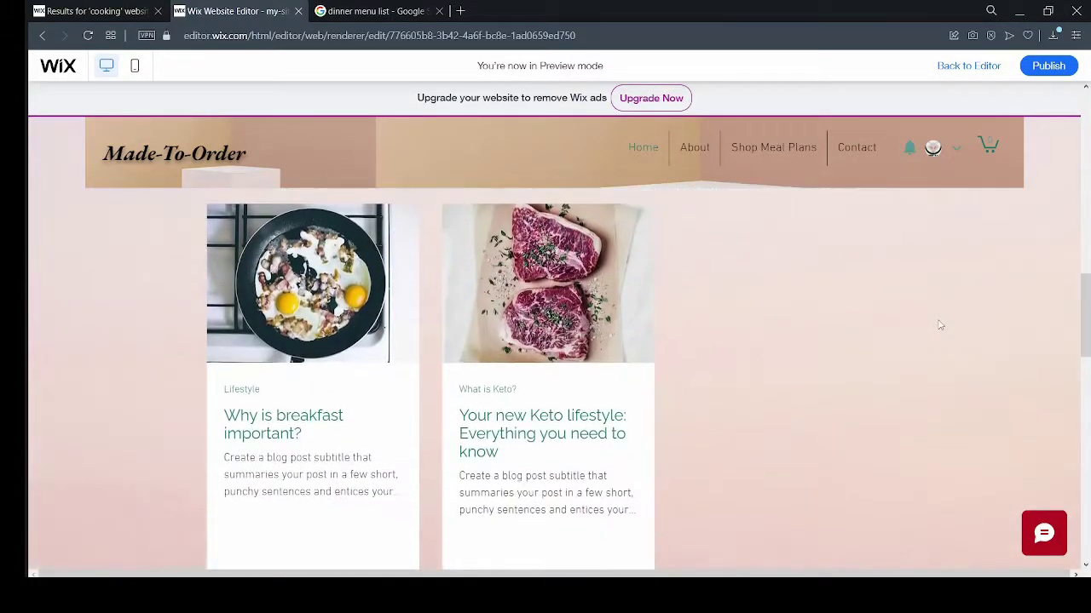
pyautogui.scroll(-2, 939, 325)
pyautogui.scroll(-3, 940, 324)
pyautogui.scroll(-2, 940, 325)
pyautogui.scroll(-2, 939, 325)
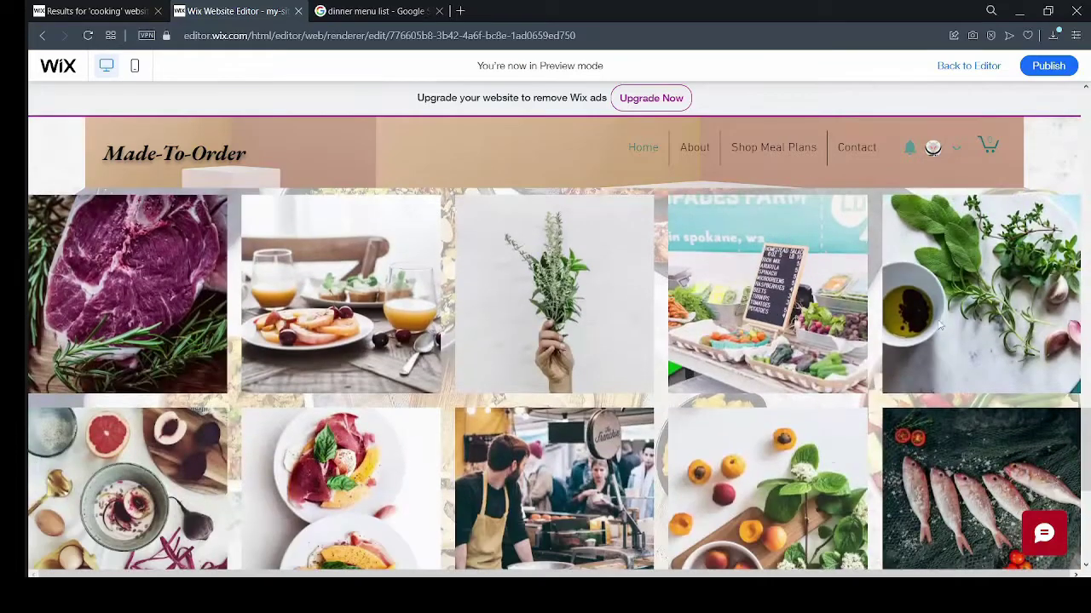
pyautogui.scroll(-2, 940, 324)
pyautogui.scroll(-2, 940, 325)
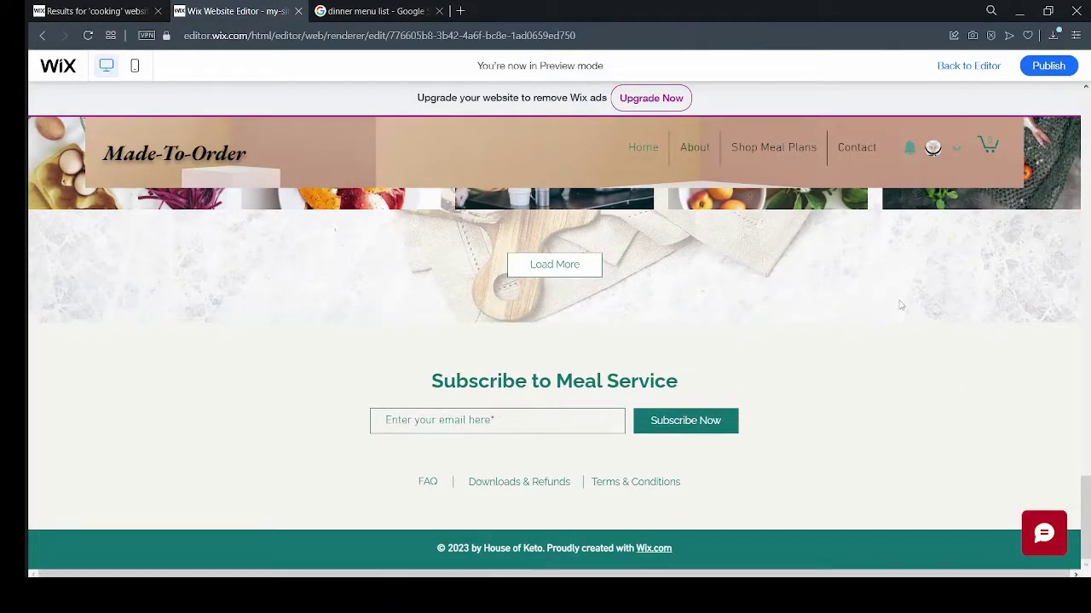
# - Browse the About page, then view the Contact page's enquiry form
pyautogui.click(695, 147)
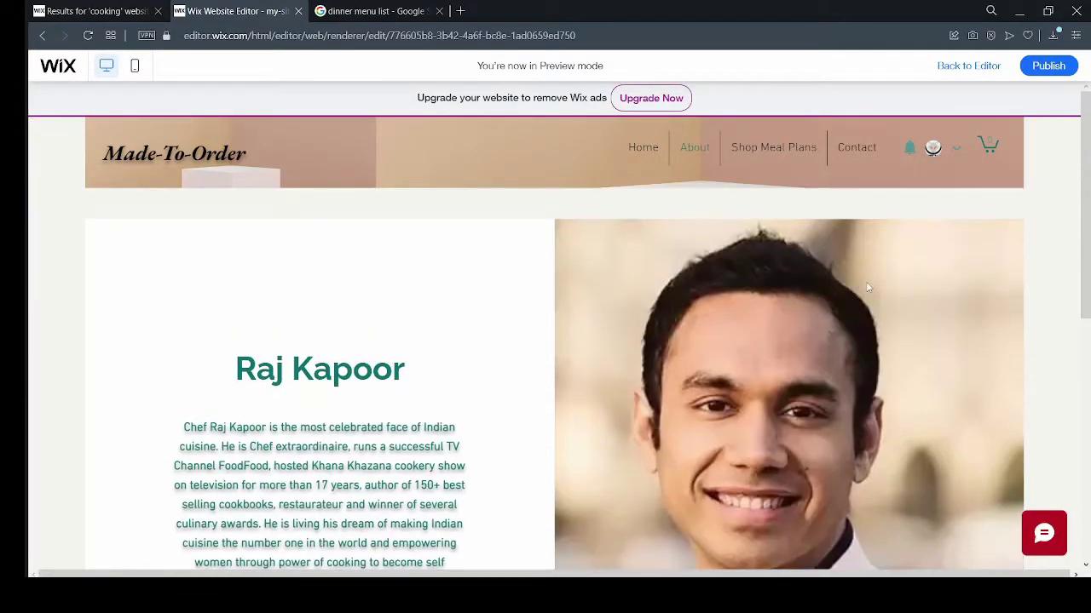
pyautogui.scroll(-1, 867, 287)
pyautogui.scroll(-4, 866, 281)
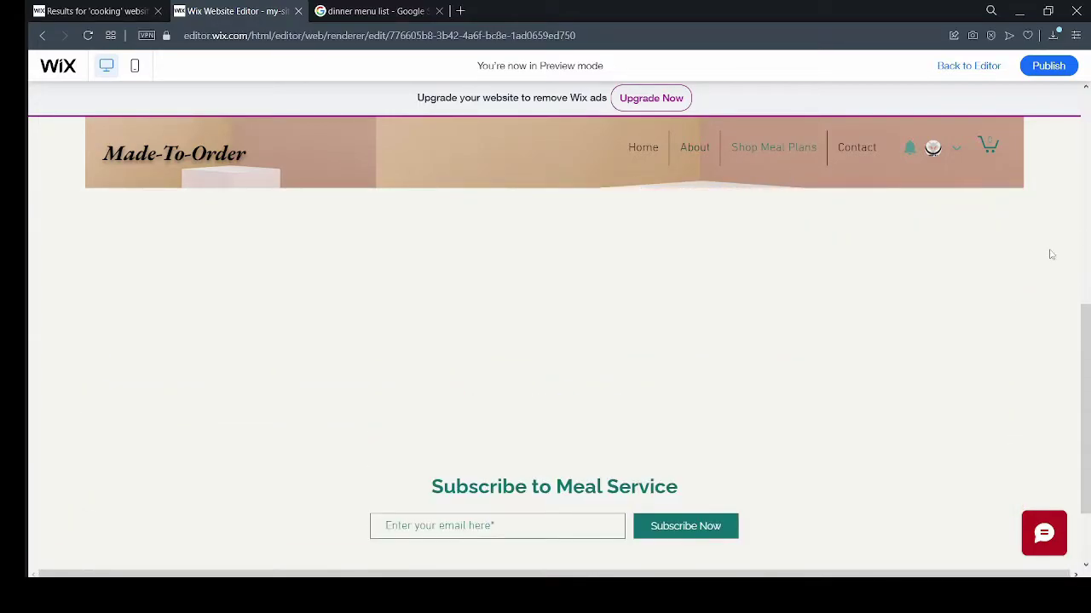
pyautogui.scroll(-2, 1084, 239)
pyautogui.scroll(-2, 1084, 238)
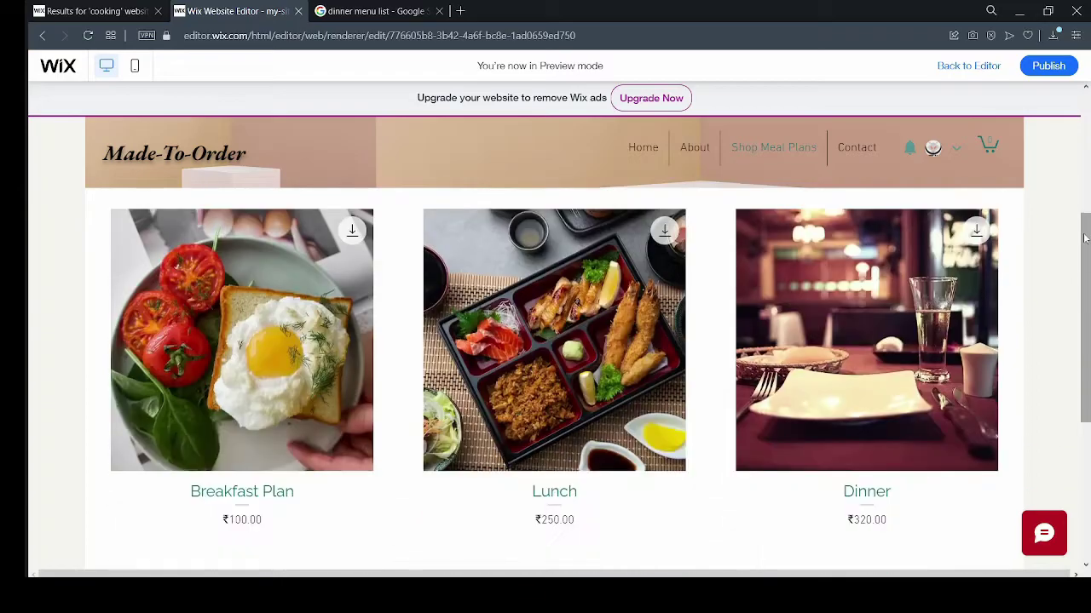
pyautogui.scroll(-3, 1042, 263)
pyautogui.scroll(6, 1042, 263)
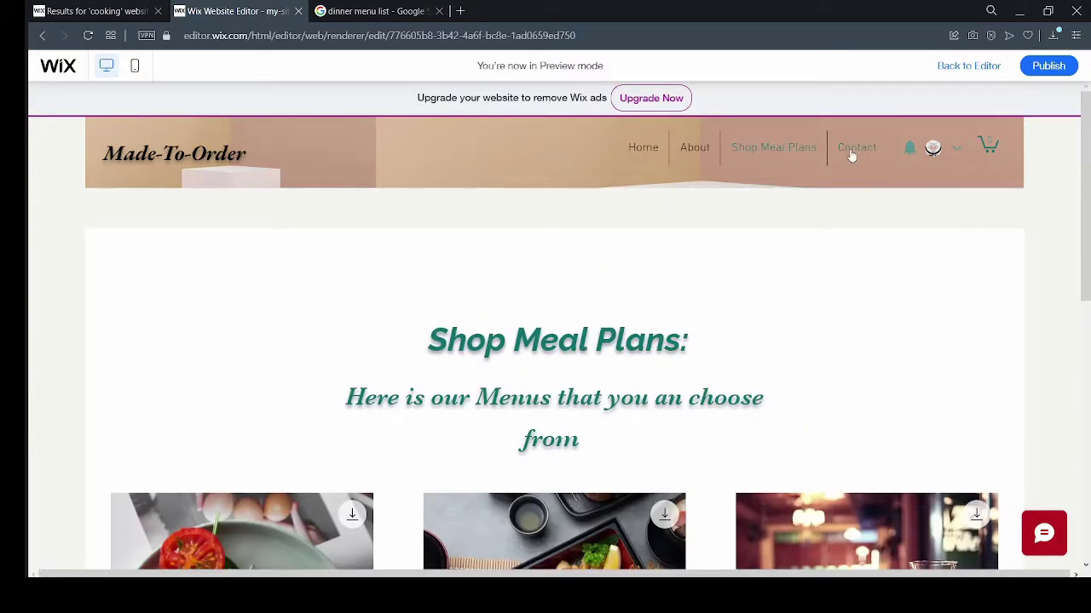
pyautogui.click(850, 153)
pyautogui.scroll(-3, 952, 221)
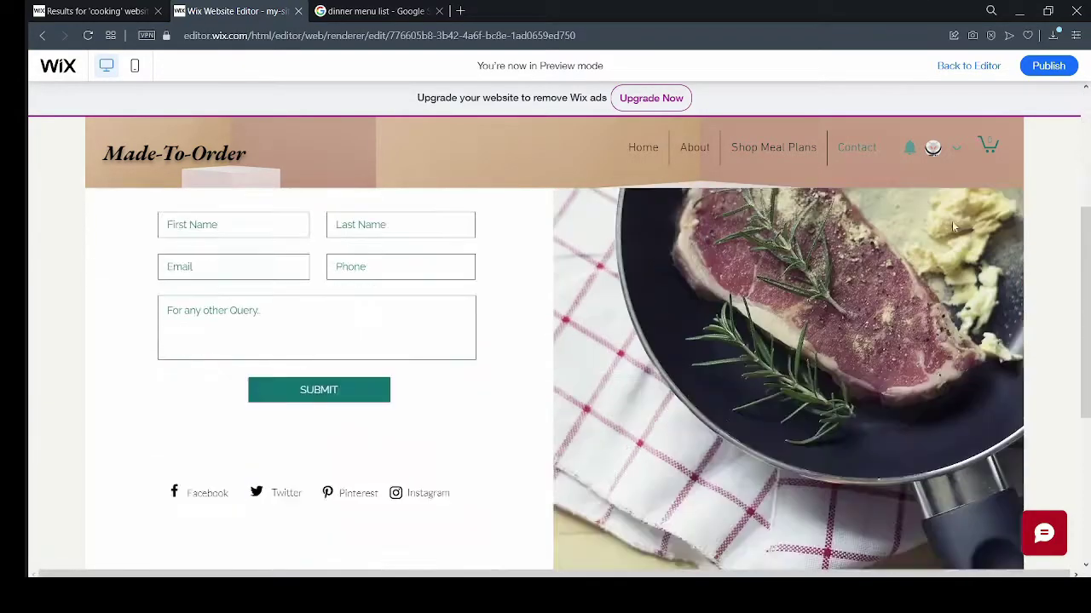